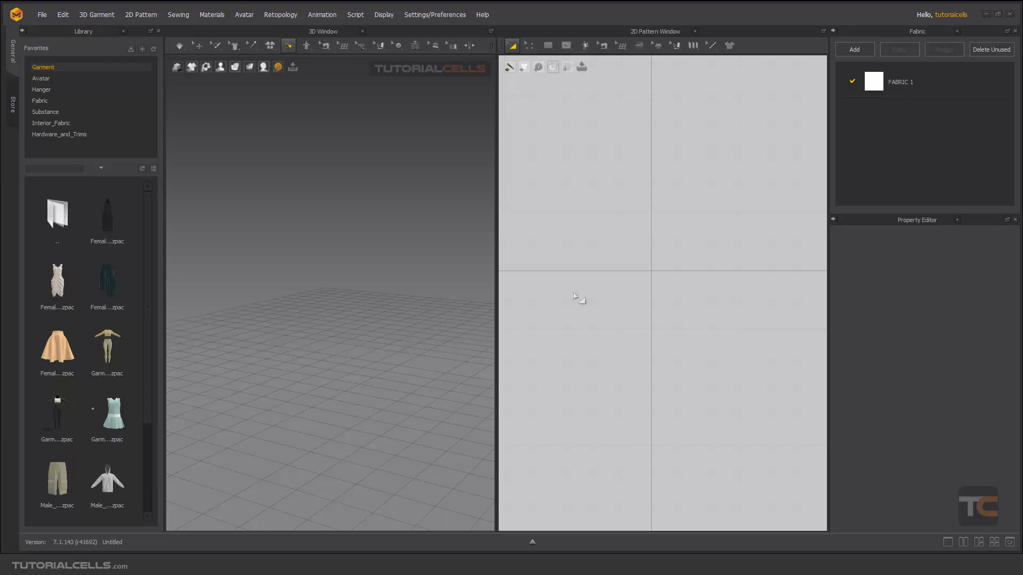
mouse_move(691, 49)
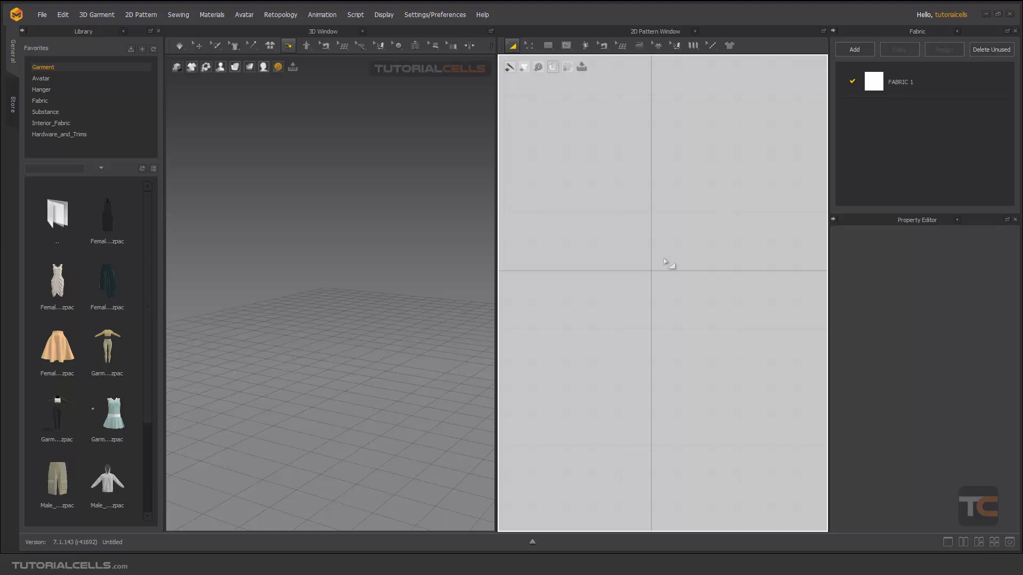
mouse_move(547, 44)
left_click(560, 79)
left_click_drag(627, 213, 689, 236)
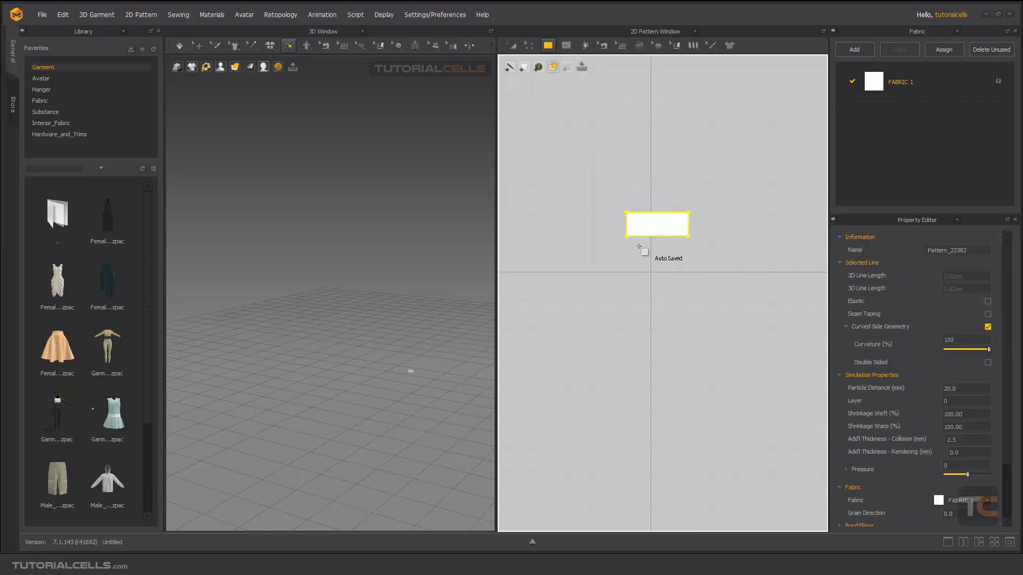
key("Delete")
scroll(589, 259, "down", 3)
middle_click_drag(596, 260, 622, 266)
left_click_drag(593, 197, 676, 226)
scroll(420, 367, "up", 3)
middle_click_drag(420, 368, 363, 311)
key("Delete")
- Draw a short horizontal rectangle pattern above the origin in the 2D pattern view
middle_click_drag(632, 257, 666, 249)
left_click_drag(628, 180, 730, 209)
left_click_drag(421, 292, 354, 297)
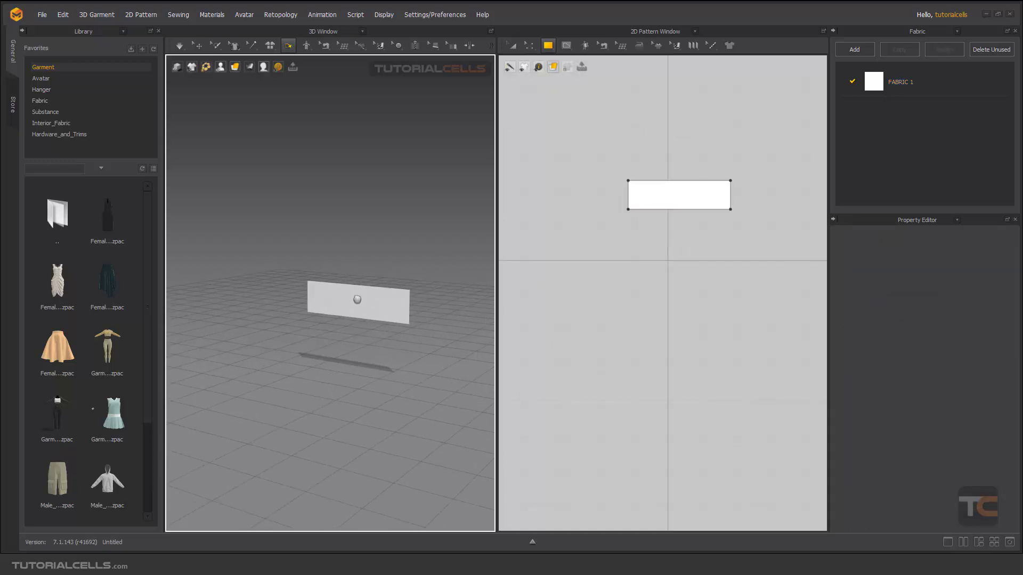
- Raise the short rectangle vertically, well above the ground in the 3D view
left_click(513, 46)
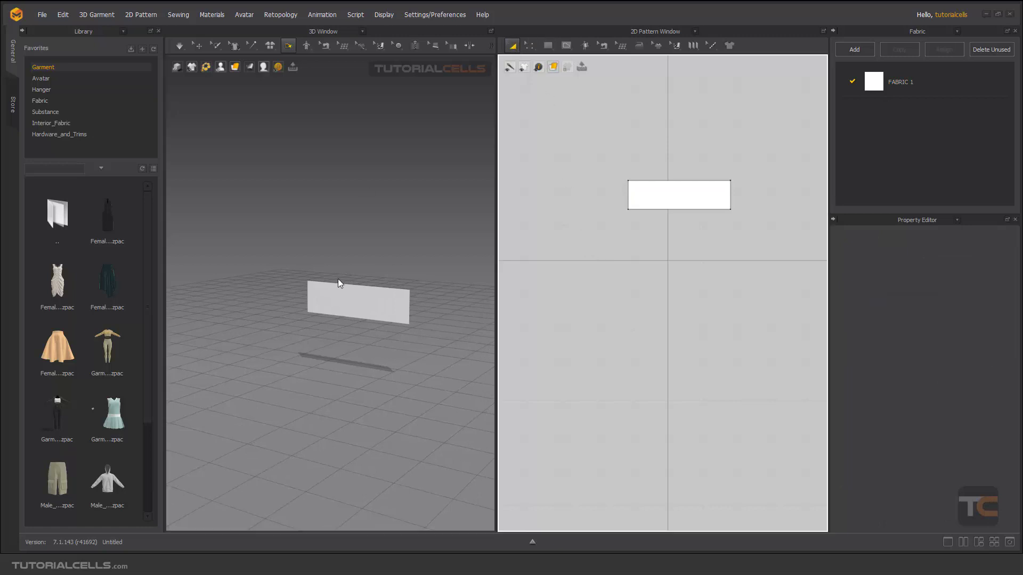
left_click(197, 46)
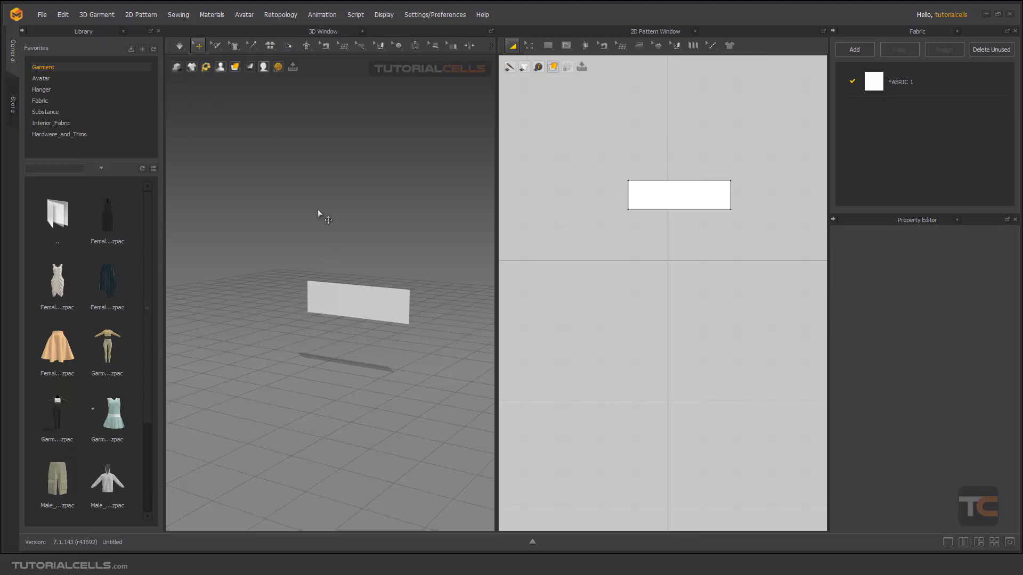
left_click(357, 301)
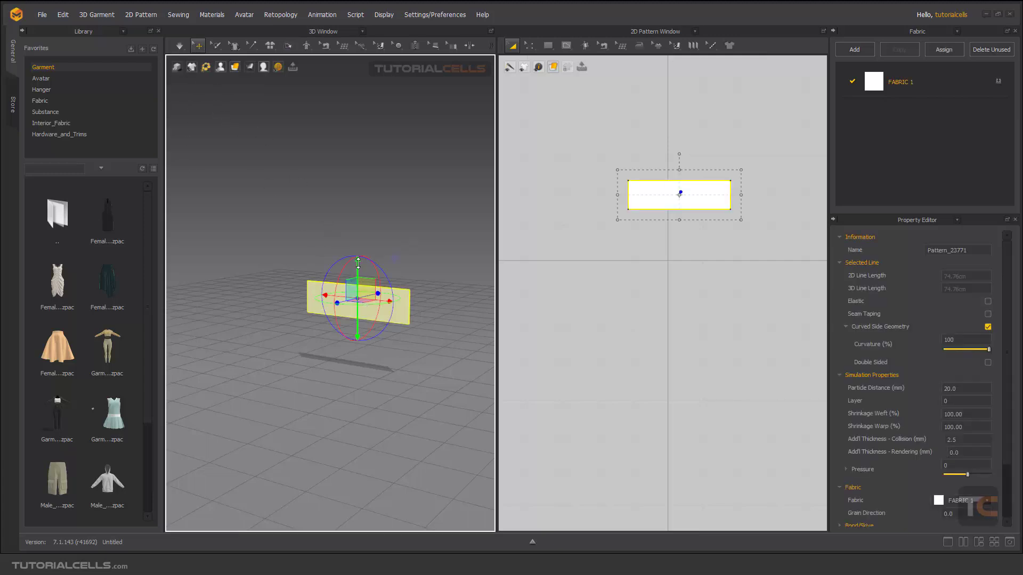
left_click_drag(352, 277, 352, 197)
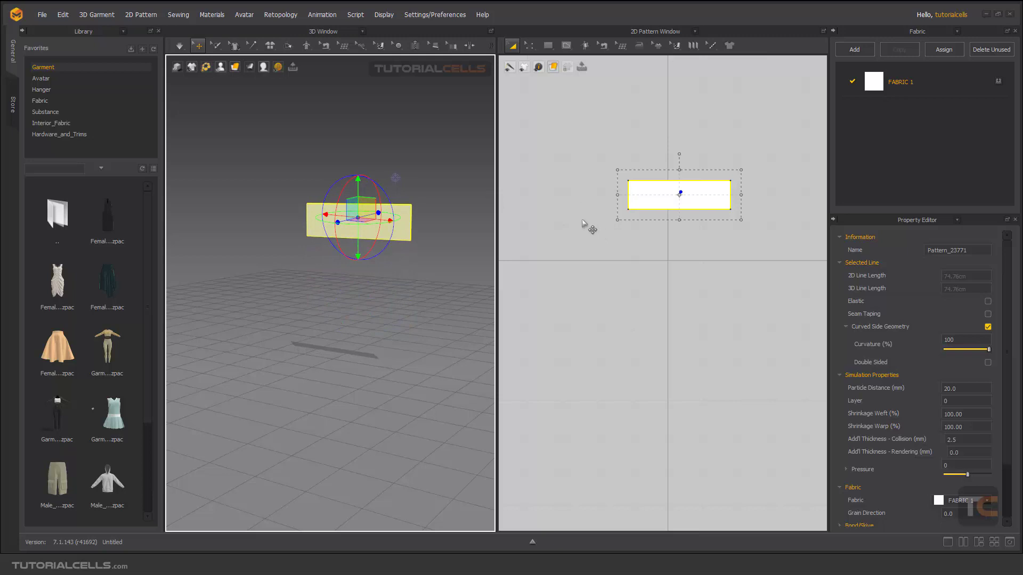
- Draw a long rectangle about 86 by 13 cm beneath the short one and raise it off the ground in 3D
left_click(547, 45)
left_click_drag(525, 223, 825, 268)
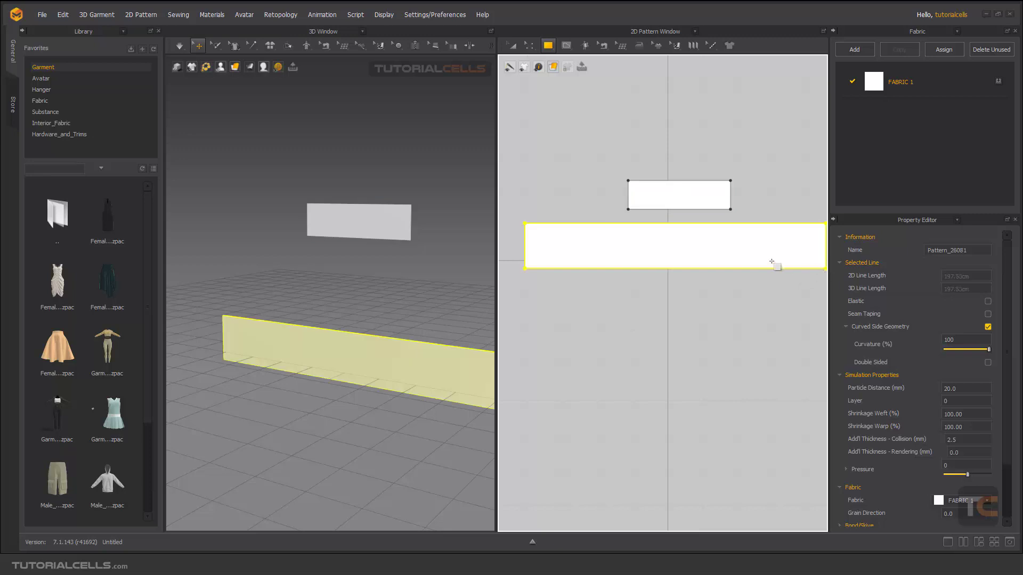
left_click(351, 331)
left_click_drag(351, 306, 350, 254)
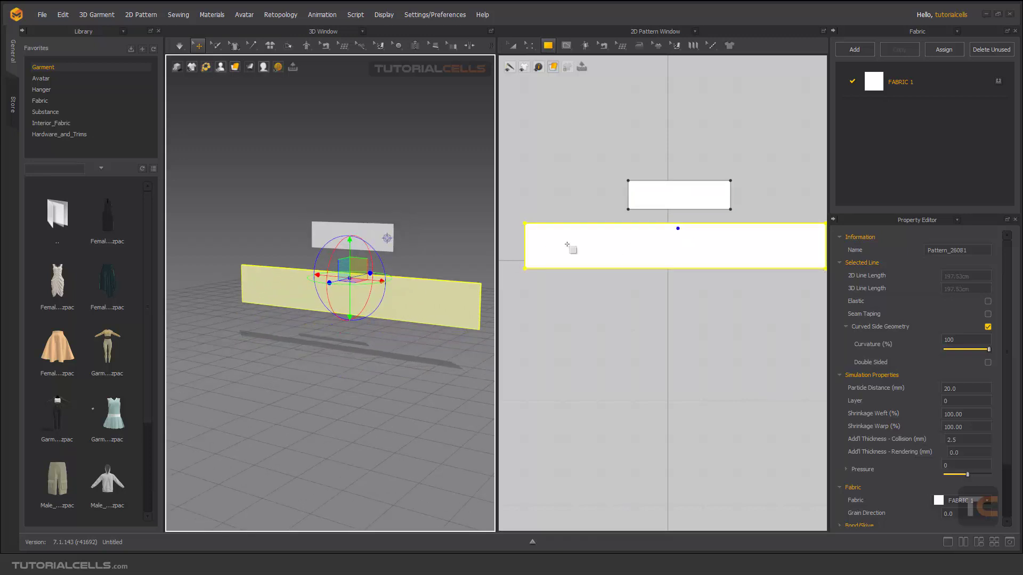
middle_click_drag(716, 252, 705, 266)
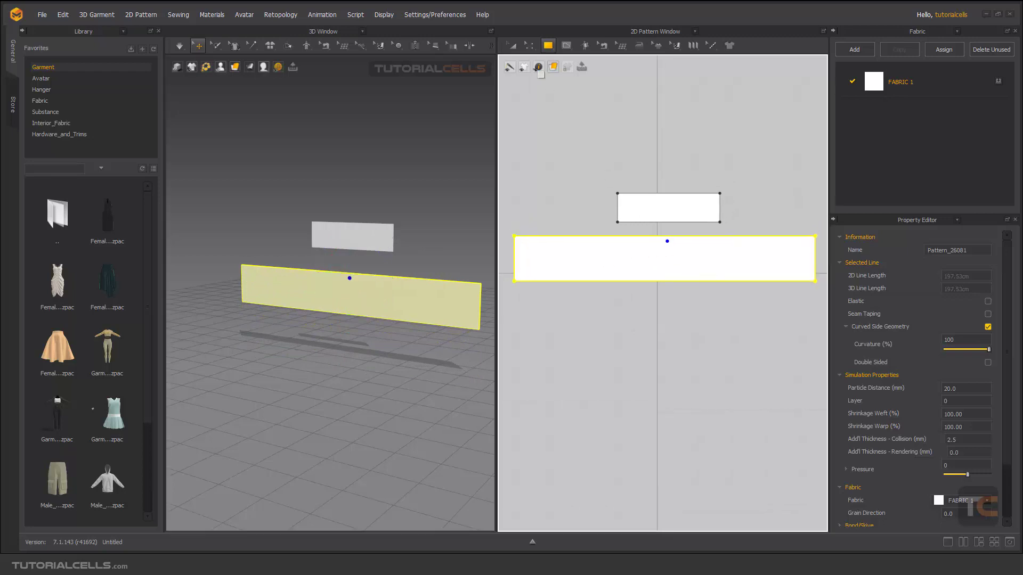
- Move the short rectangle slightly upward, away from the long one, in the 2D pattern view
left_click(513, 45)
left_click(550, 114)
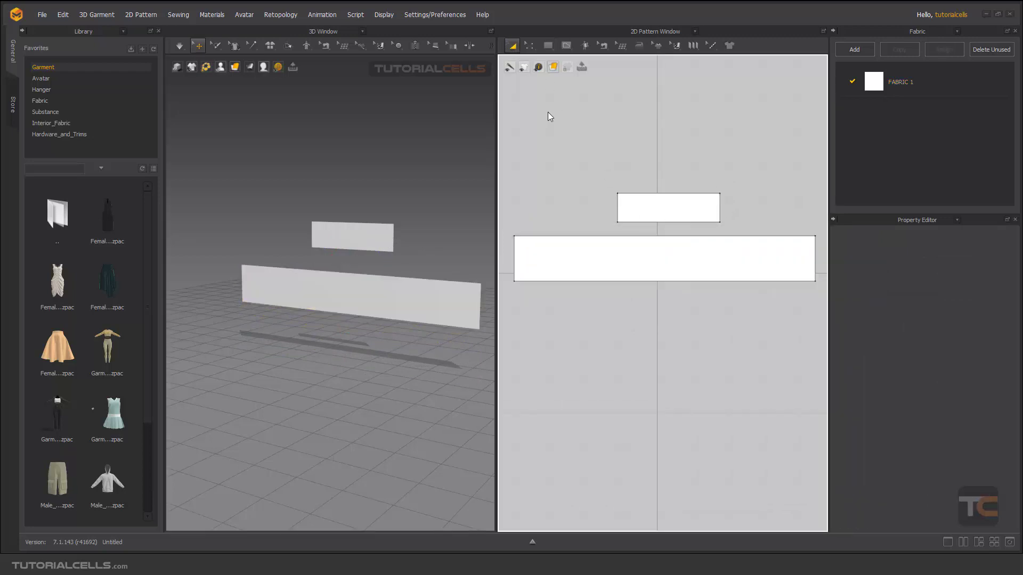
left_click(671, 209)
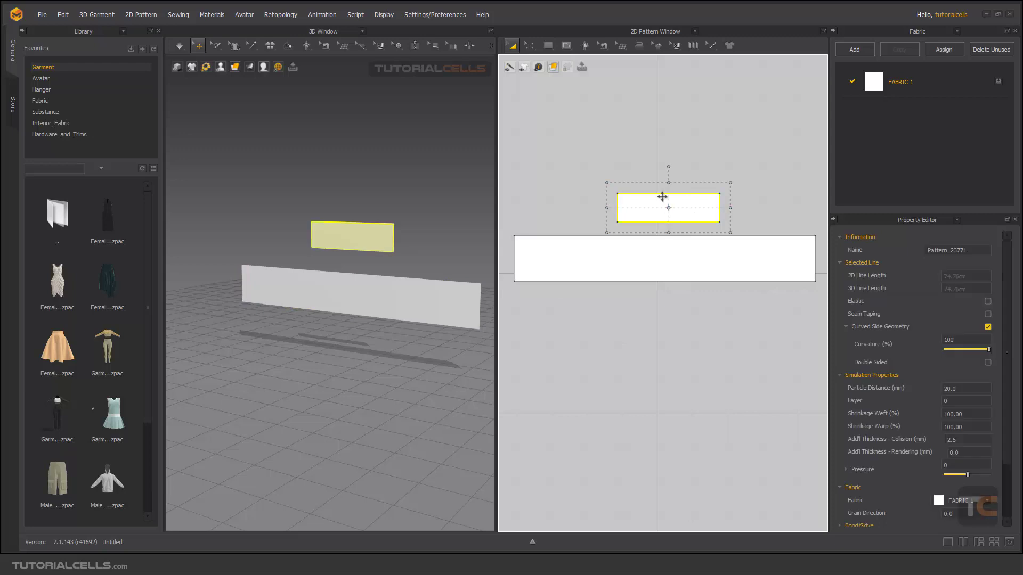
left_click_drag(662, 200, 660, 192)
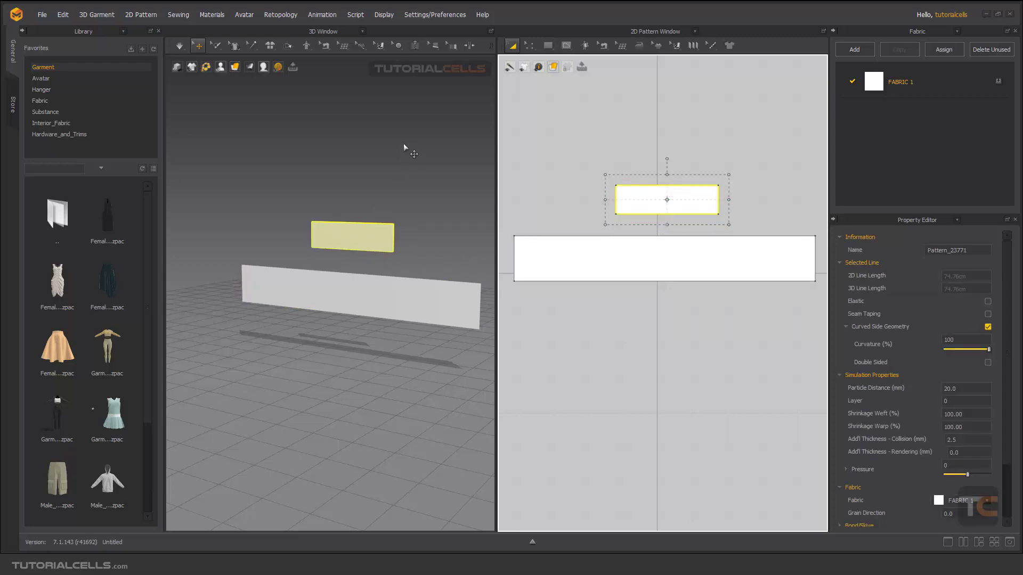
left_click(549, 188)
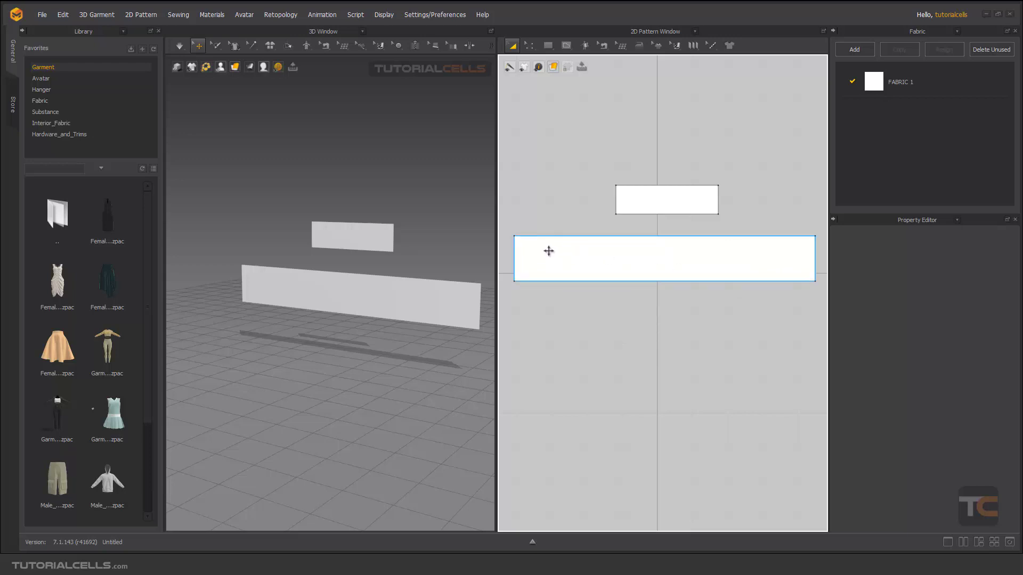
- Create eight evenly spaced internal lines across the long rectangle by offsetting its two short edges as internal lines along the curve
left_click_drag(529, 45, 536, 67)
left_click(515, 256)
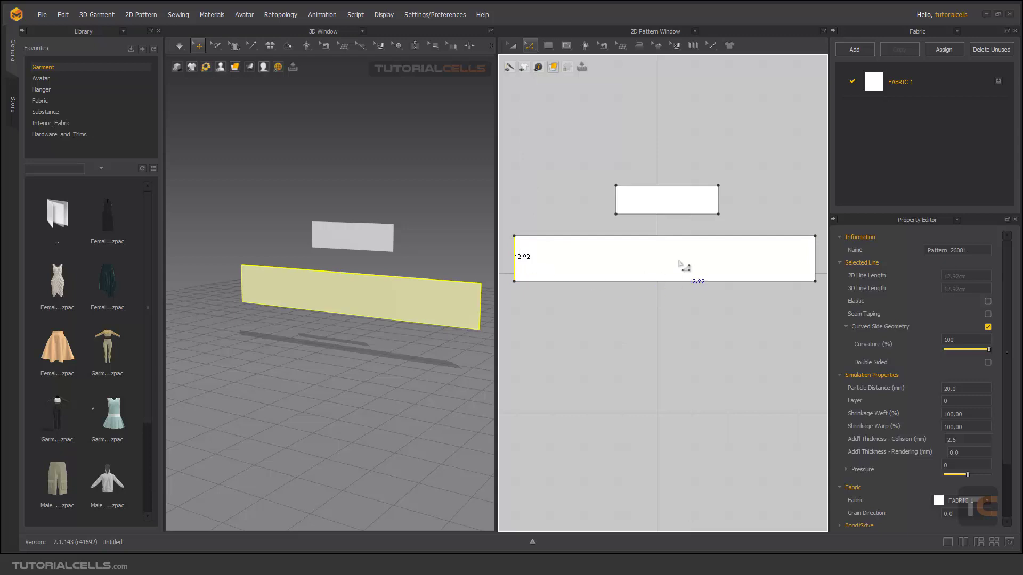
scroll(679, 262, "down", 1)
middle_click_drag(678, 261, 680, 266)
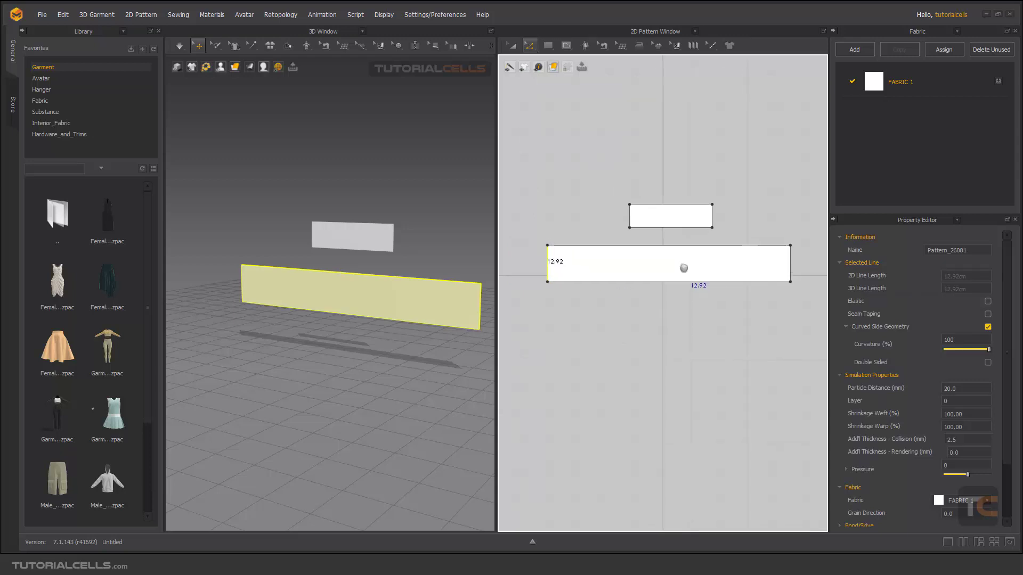
left_click(792, 265, "shift")
right_click(549, 254)
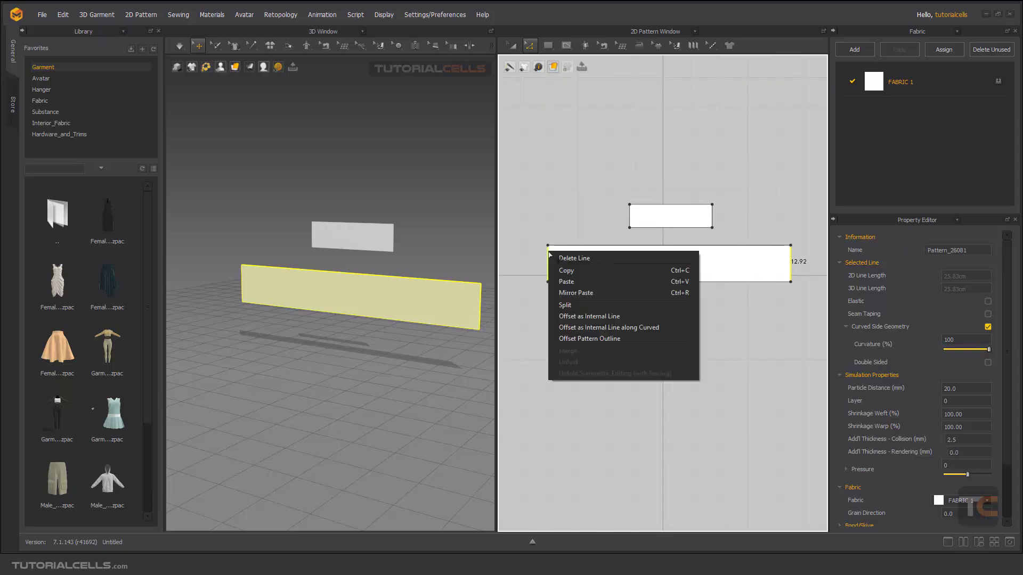
left_click(584, 327)
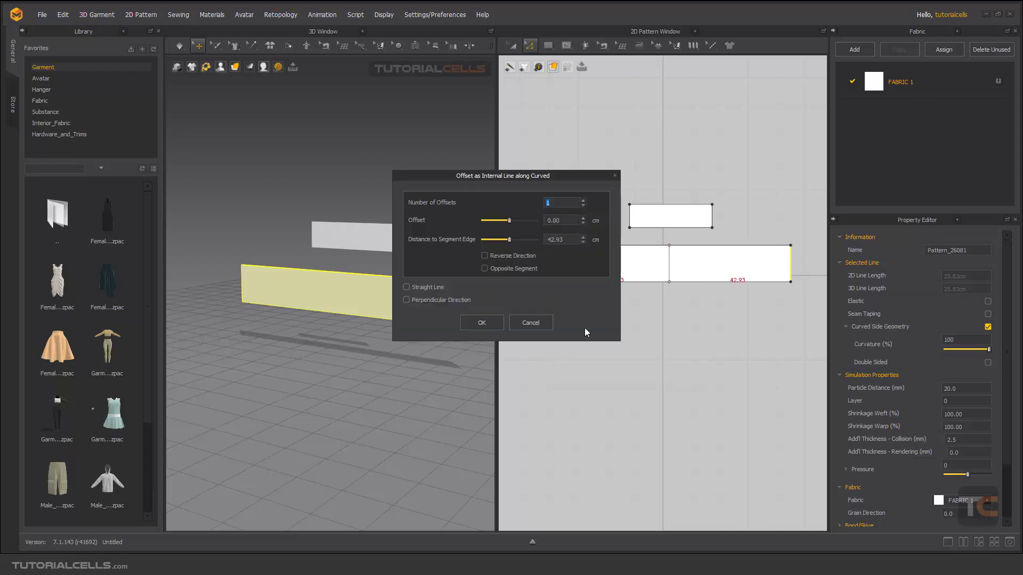
left_click_drag(558, 179, 428, 197)
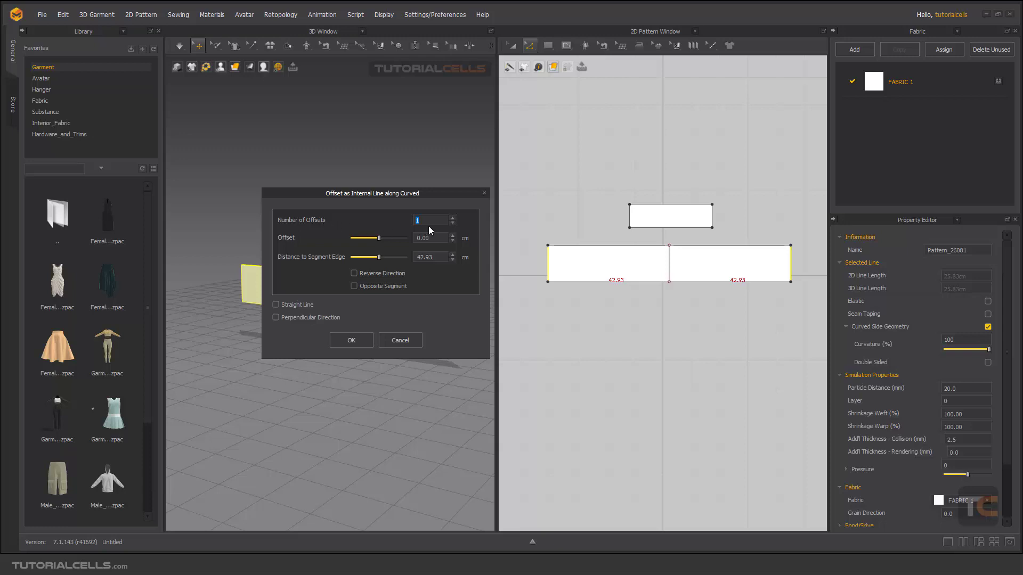
left_click(452, 218)
left_click(452, 218)
left_click(451, 219)
left_click(452, 218)
left_click(452, 218)
left_click(451, 218)
left_click(452, 219)
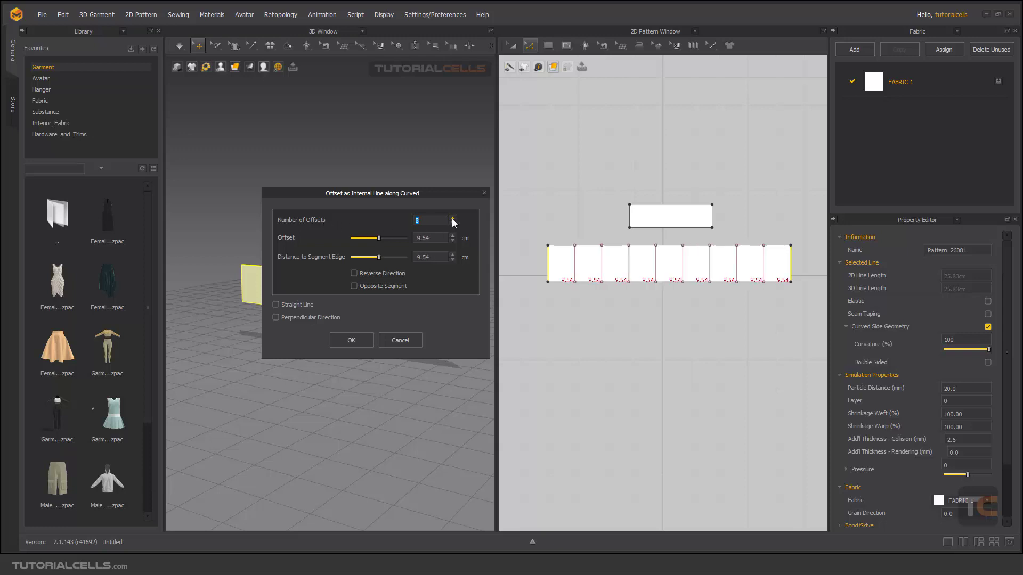
left_click(362, 338)
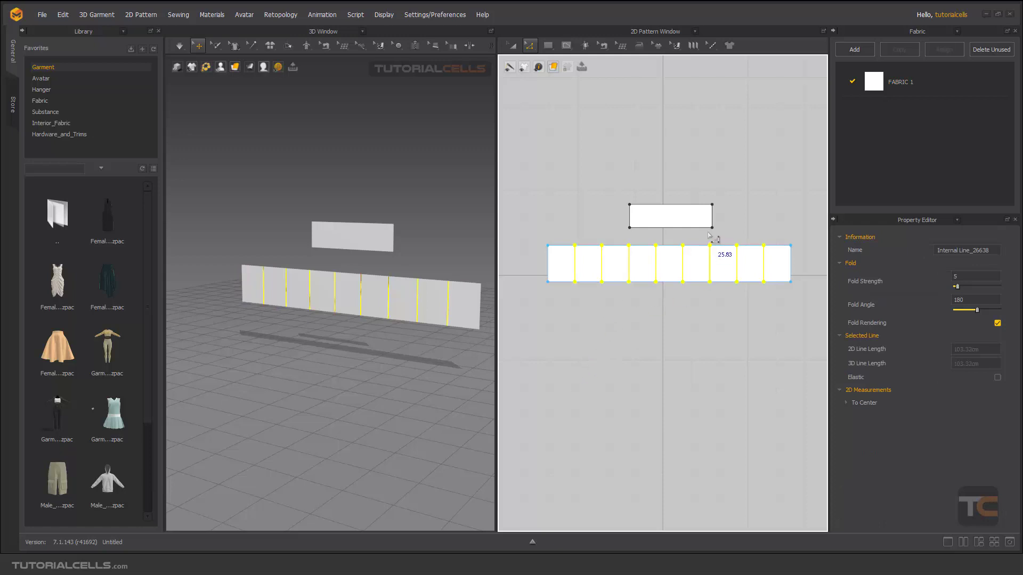
- Extend or trim the eight internal lines to the pattern outline and add points where they meet it
scroll(711, 234, "up", 3)
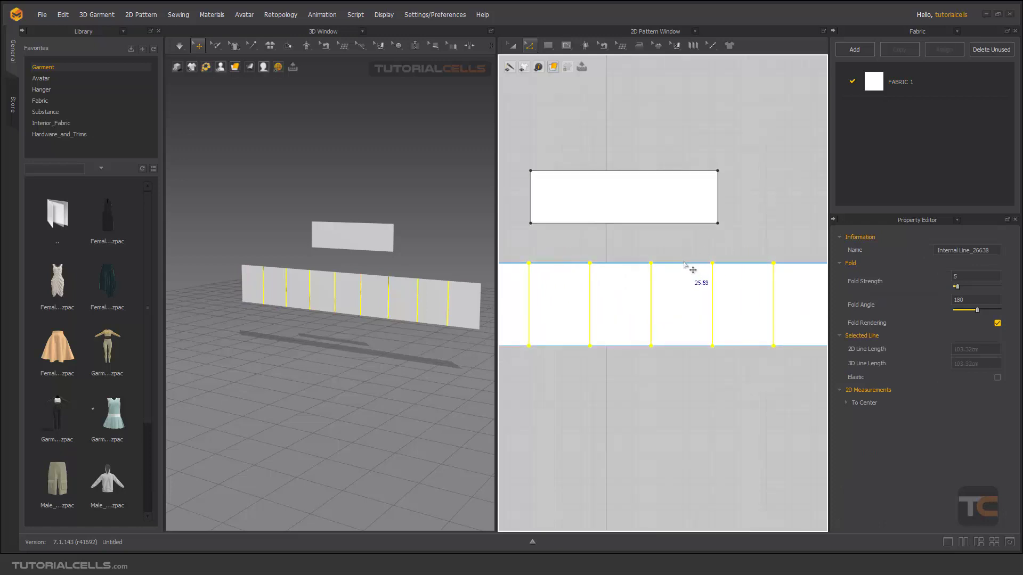
scroll(634, 286, "down", 3)
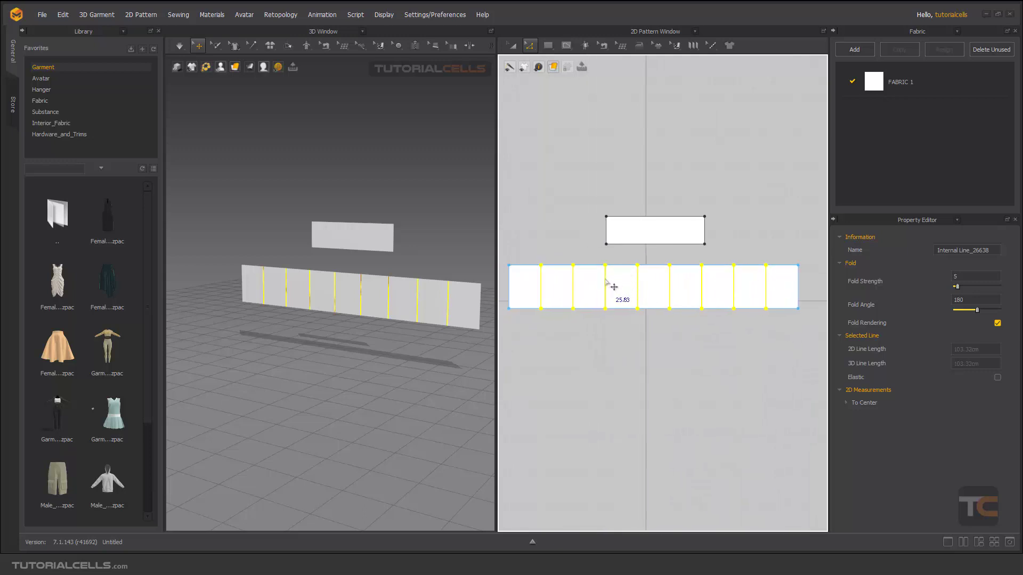
right_click(605, 281)
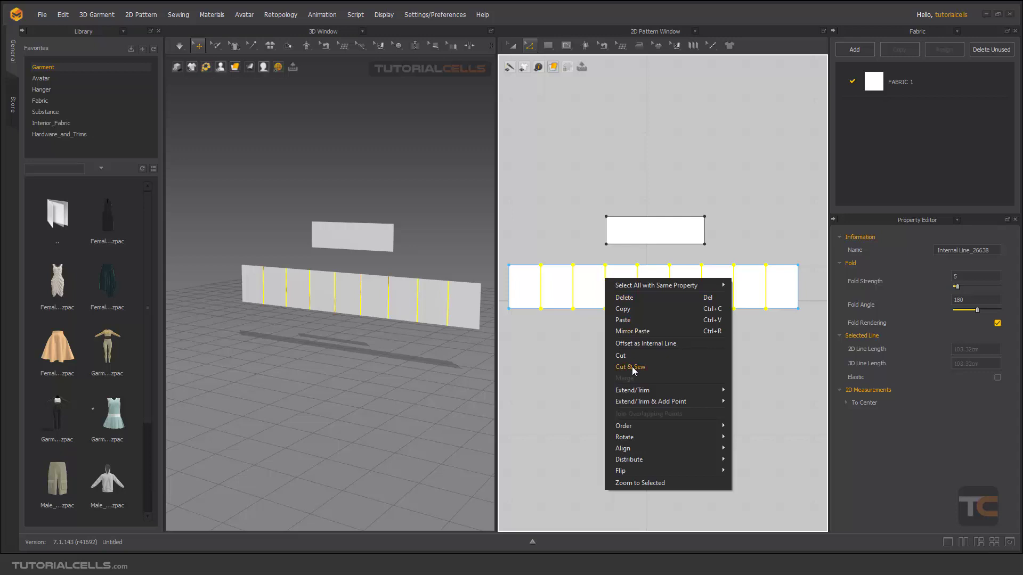
mouse_move(631, 401)
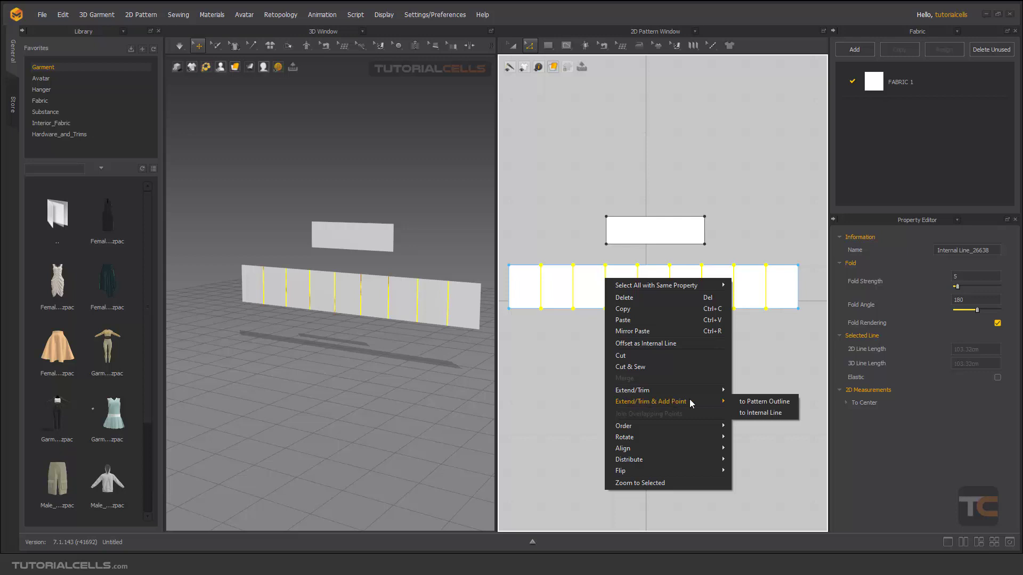
left_click(748, 401)
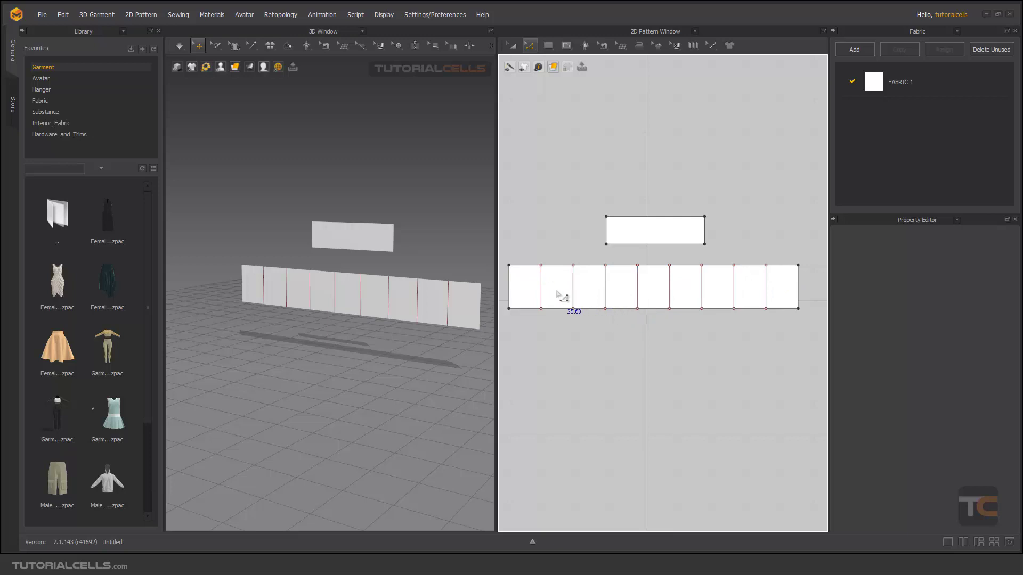
middle_click_drag(569, 326, 572, 326)
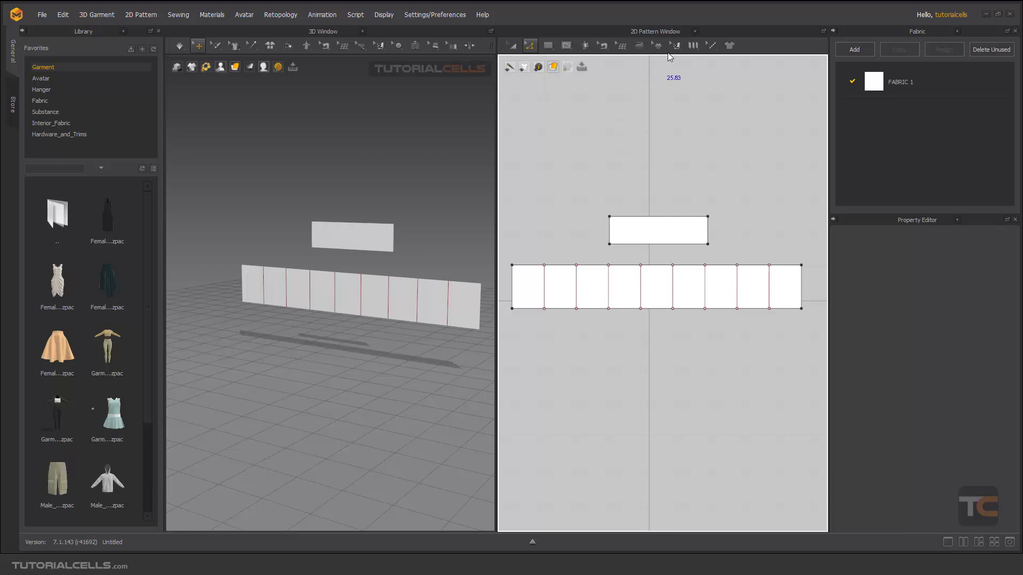
- With Pleats Fold, define the folding direction across all eight internal lines, from the long rectangle's leftmost section to its rightmost section
left_click(693, 46)
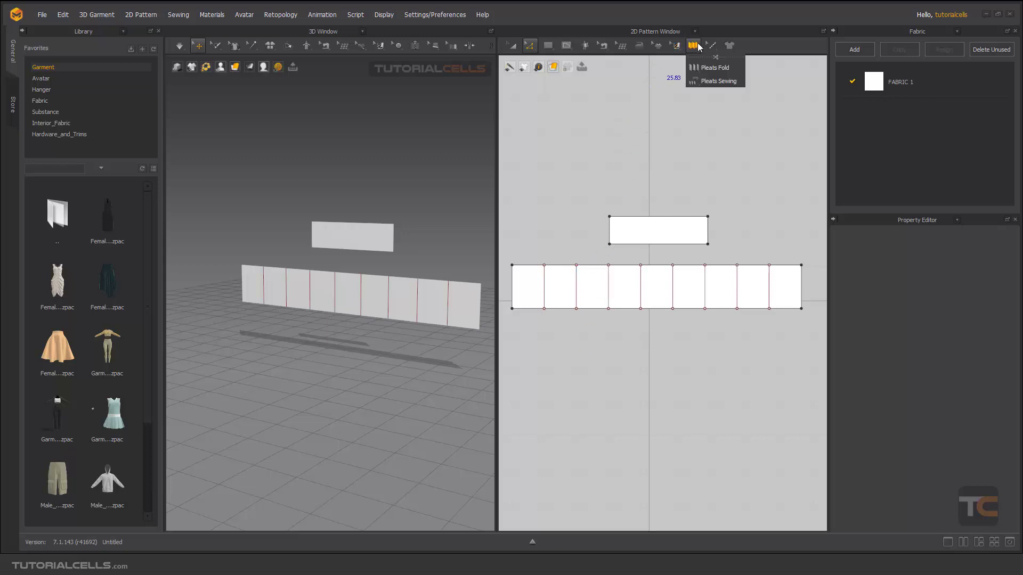
left_click(711, 67)
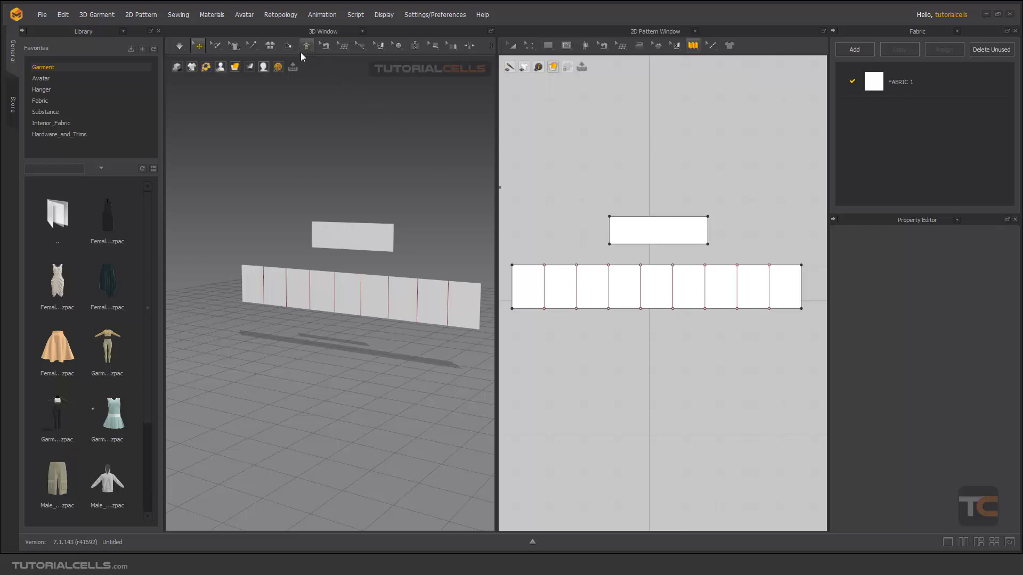
left_click(525, 287)
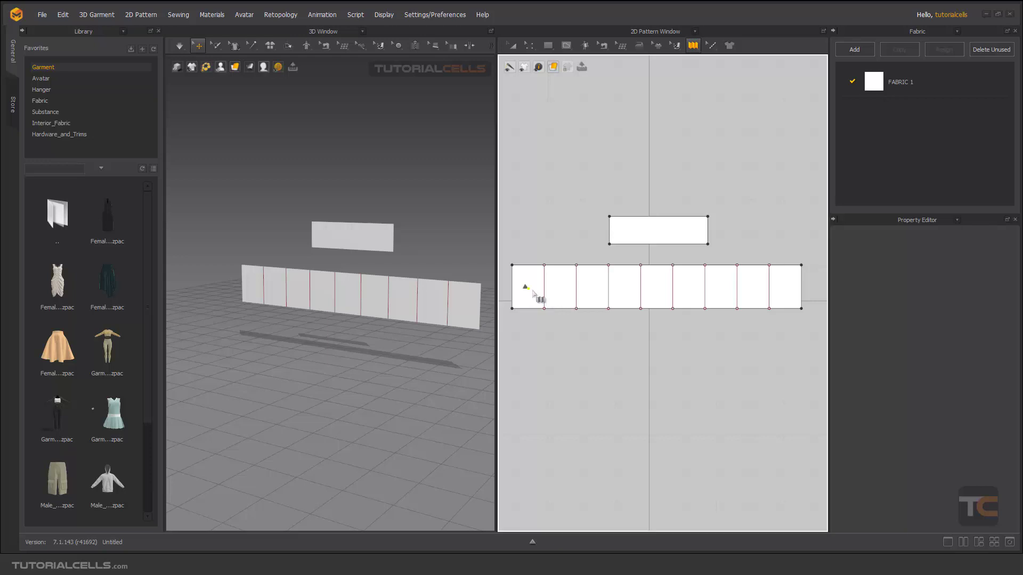
left_click(789, 286)
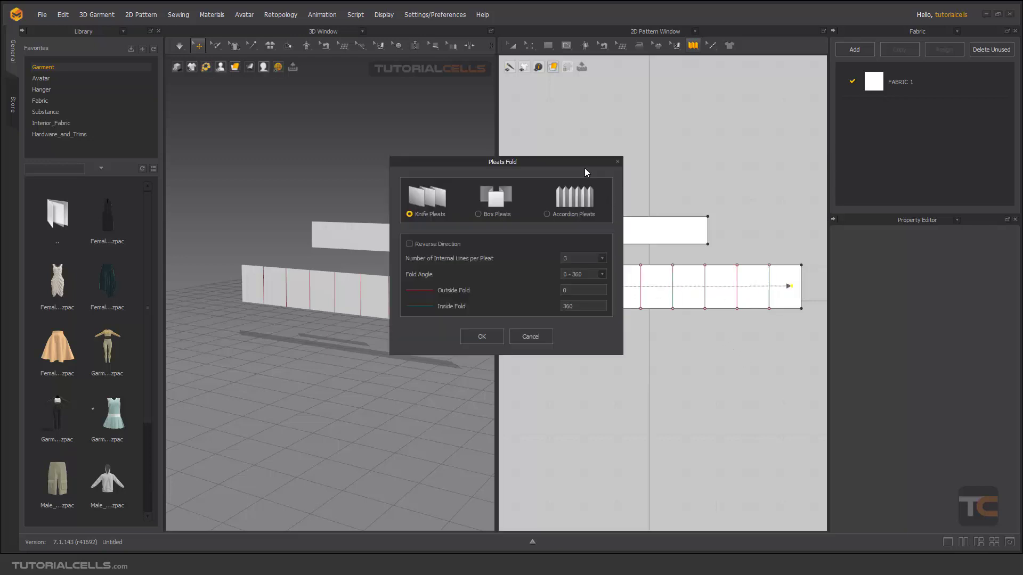
left_click_drag(585, 168, 463, 170)
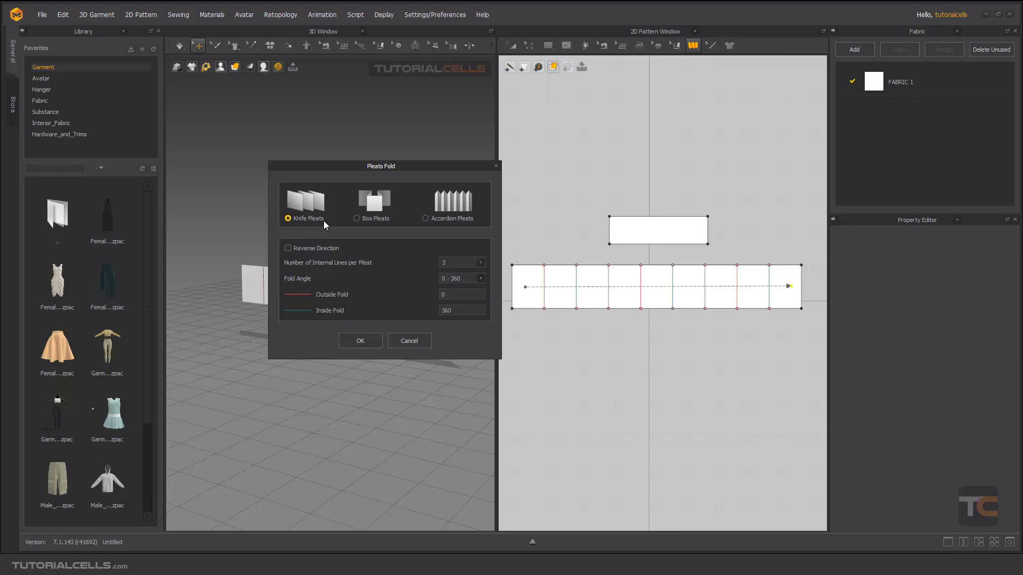
- Apply knife pleats with 3 internal lines per pleat, an outside fold angle of 0 and an inside fold angle of 360
left_click(356, 219)
left_click(333, 249)
left_click(336, 249)
left_click(481, 277)
left_click(481, 277)
left_click(361, 340)
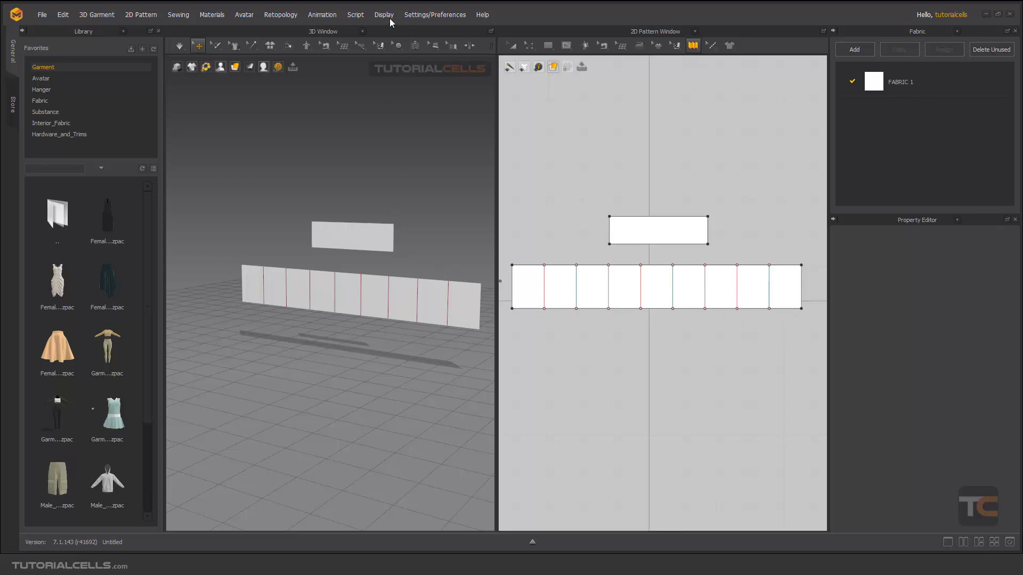
left_click(430, 19)
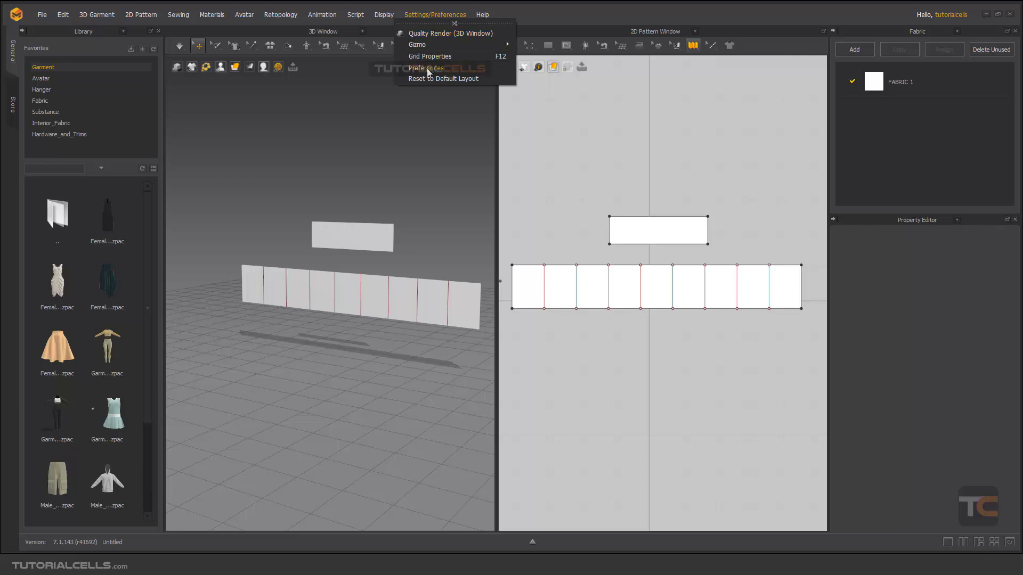
right_click(388, 109)
left_click(436, 302)
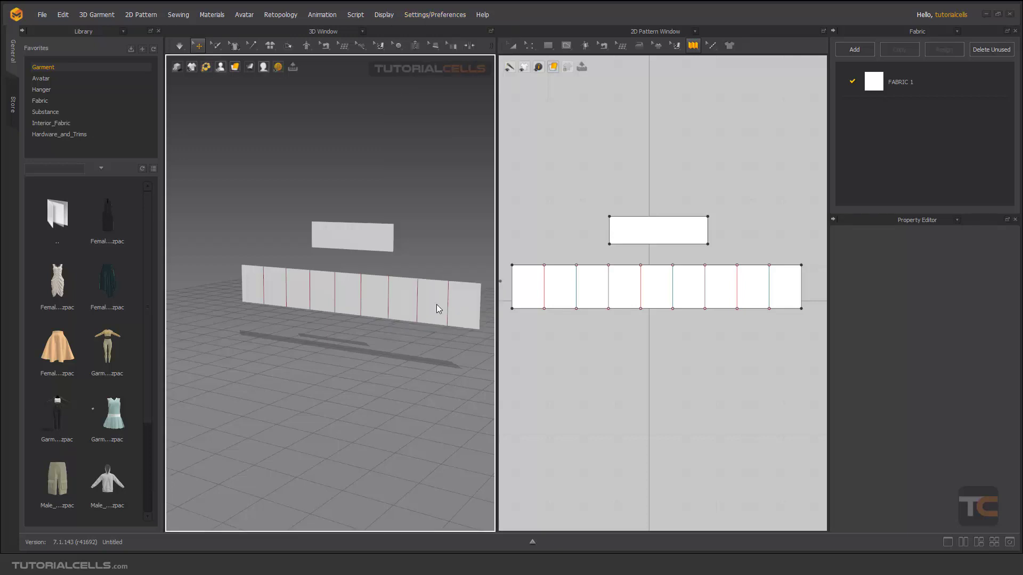
- Set the simulation gravity to 0, test-simulate the pleat folds, and undo the simulation
left_click(970, 361)
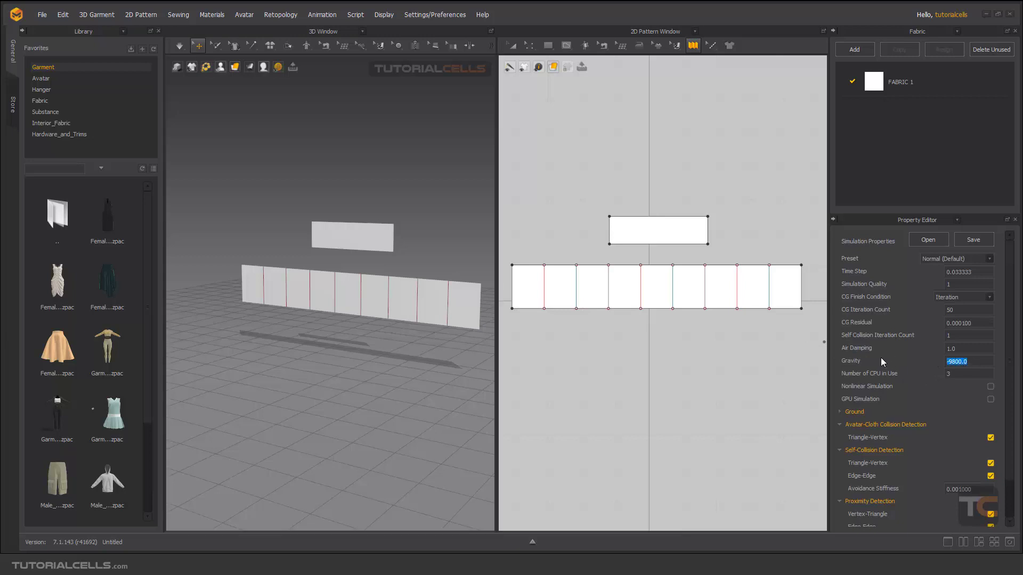
type("0")
key("Return")
middle_click_drag(340, 203, 331, 199)
key("space")
right_click_drag(341, 288, 339, 300)
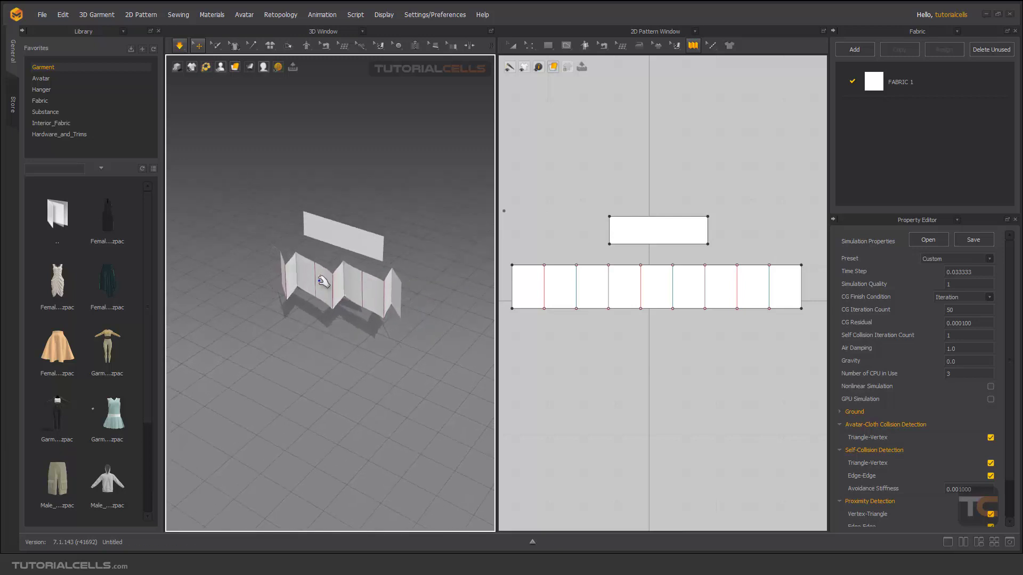
key("space")
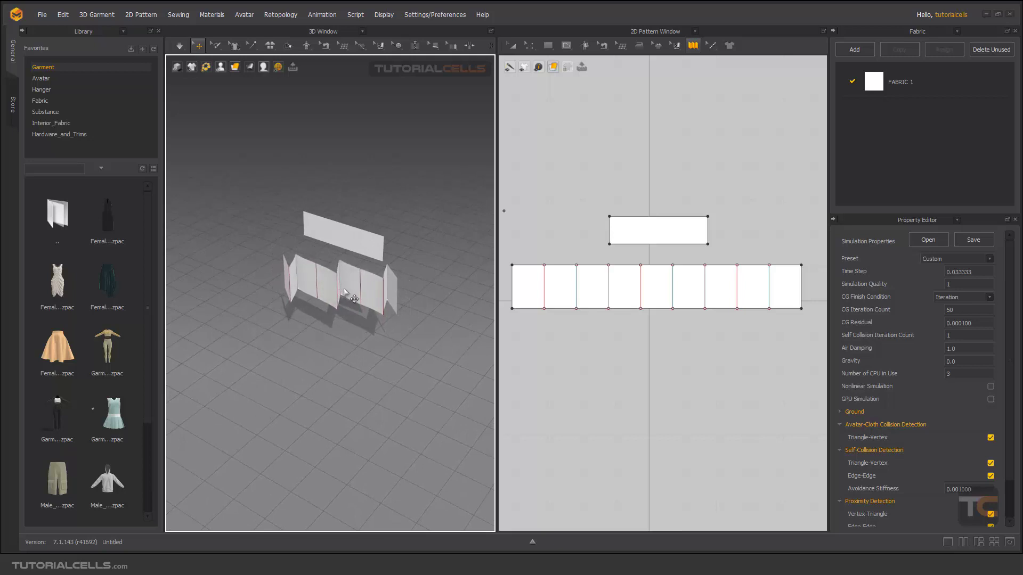
key("ctrl+z")
right_click_drag(366, 257, 374, 230)
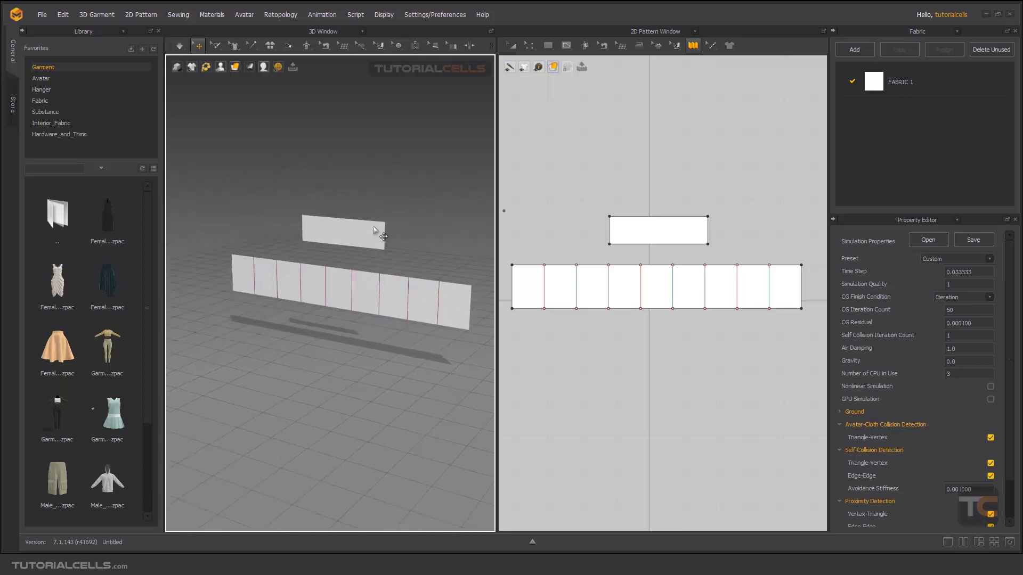
- Restore gravity to -9800, test-simulate the unsewn patterns, and undo the simulation
right_click(408, 98)
left_click(440, 289)
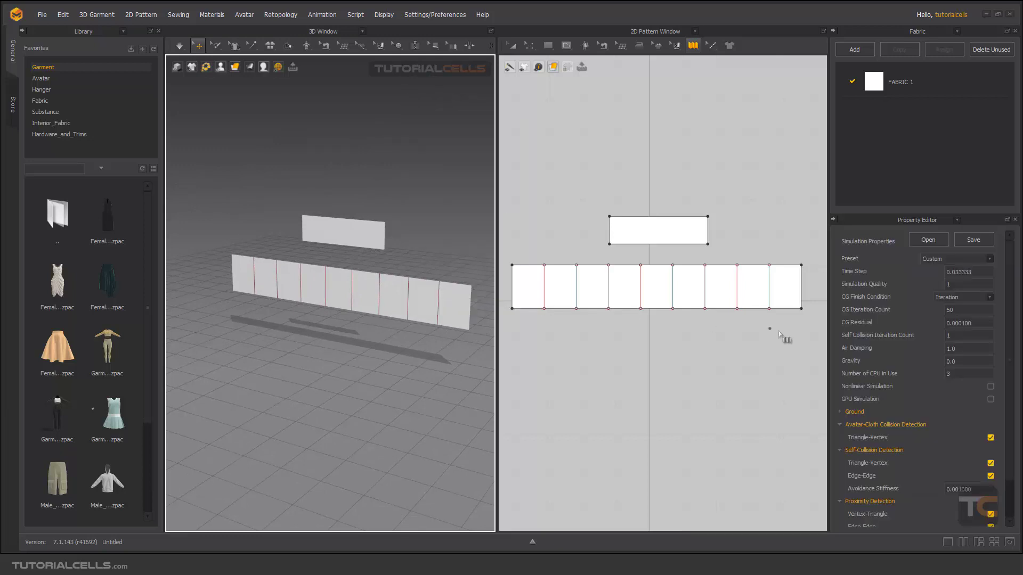
left_click(953, 361)
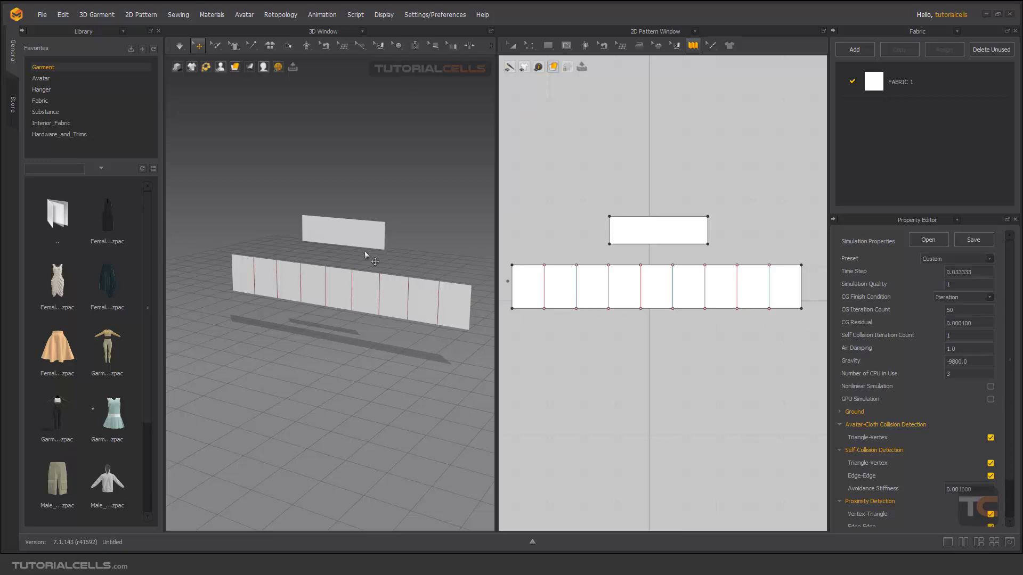
key("space")
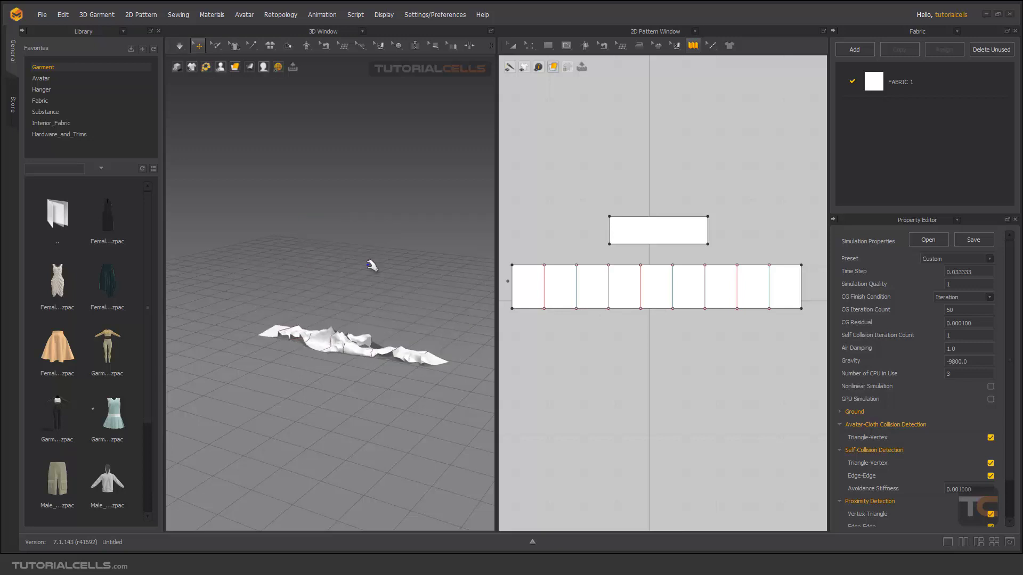
key("ctrl+z")
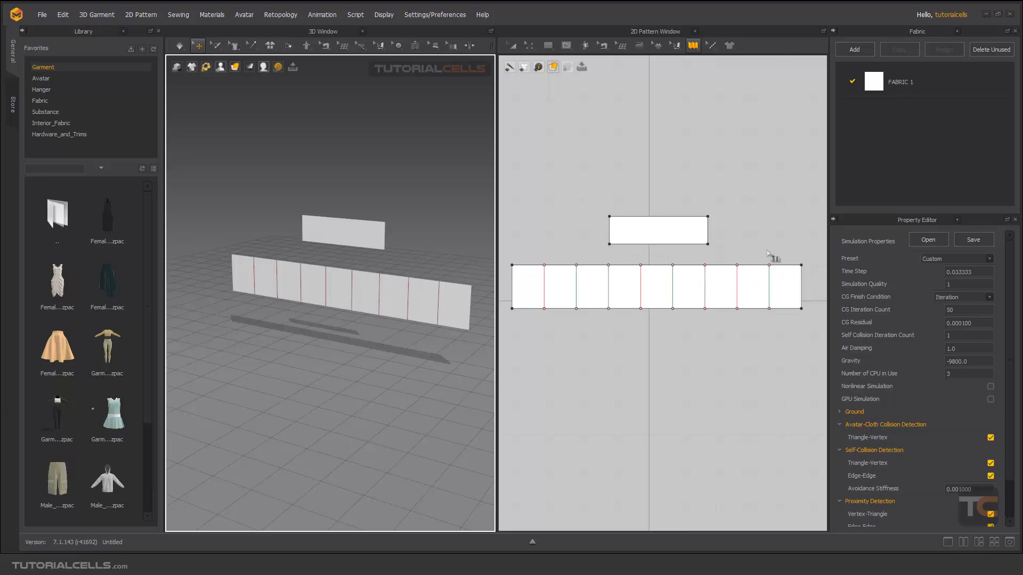
- With Pleats Sewing, sew the short rectangle's bottom edge to the pleated long rectangle's top edge, from left corner to right corner
left_click(701, 48)
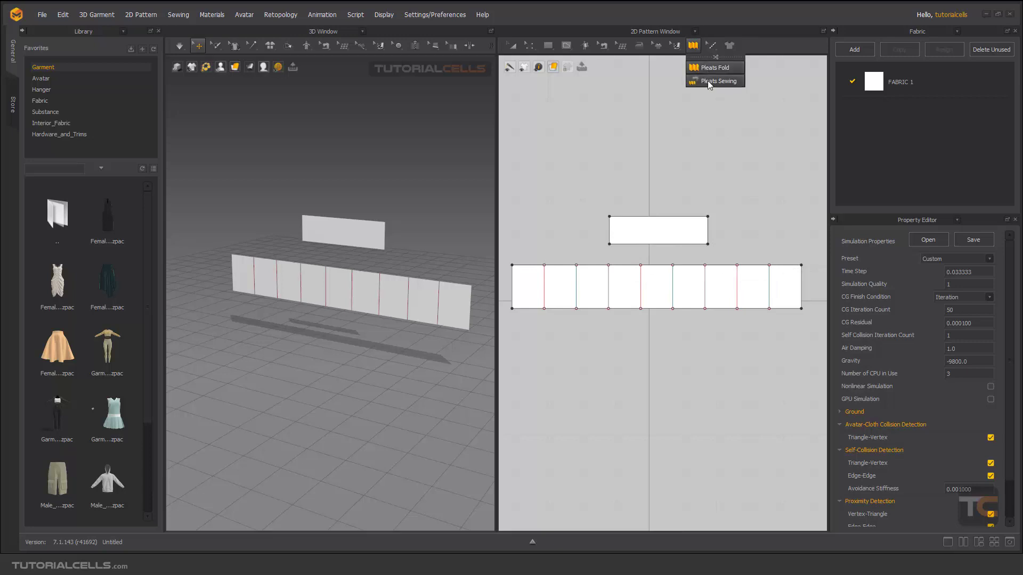
left_click(705, 82)
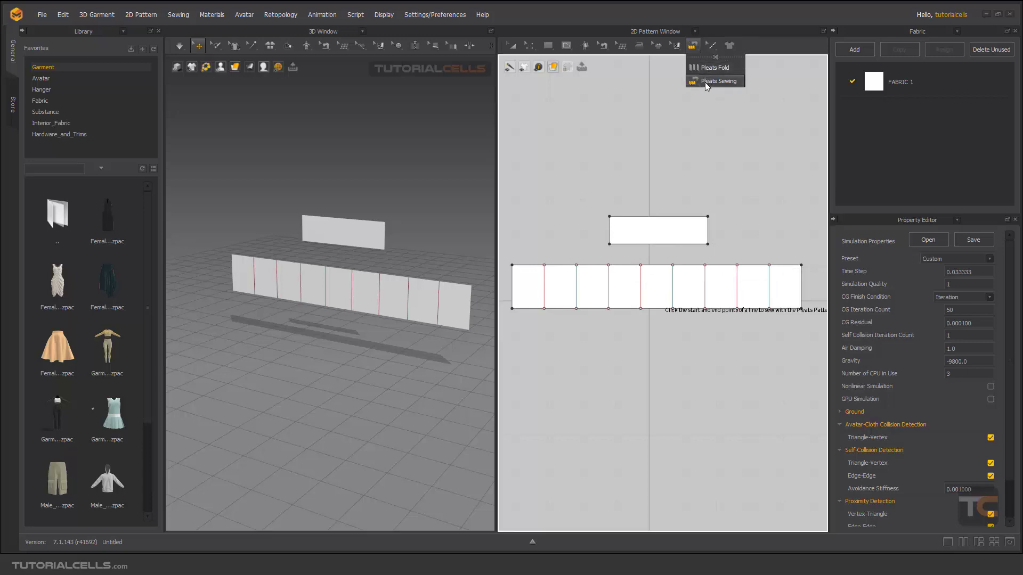
left_click(609, 244)
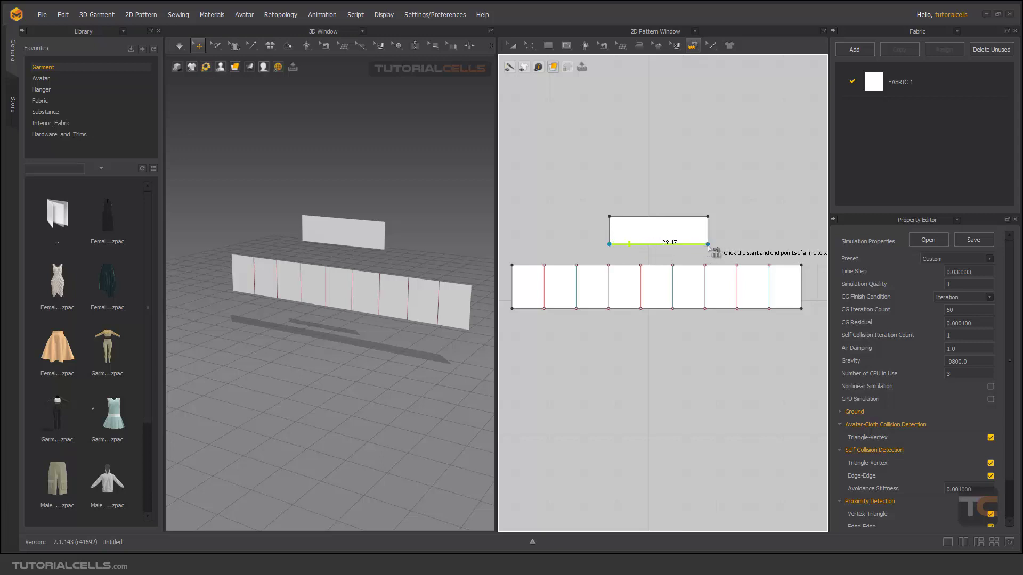
left_click(708, 244)
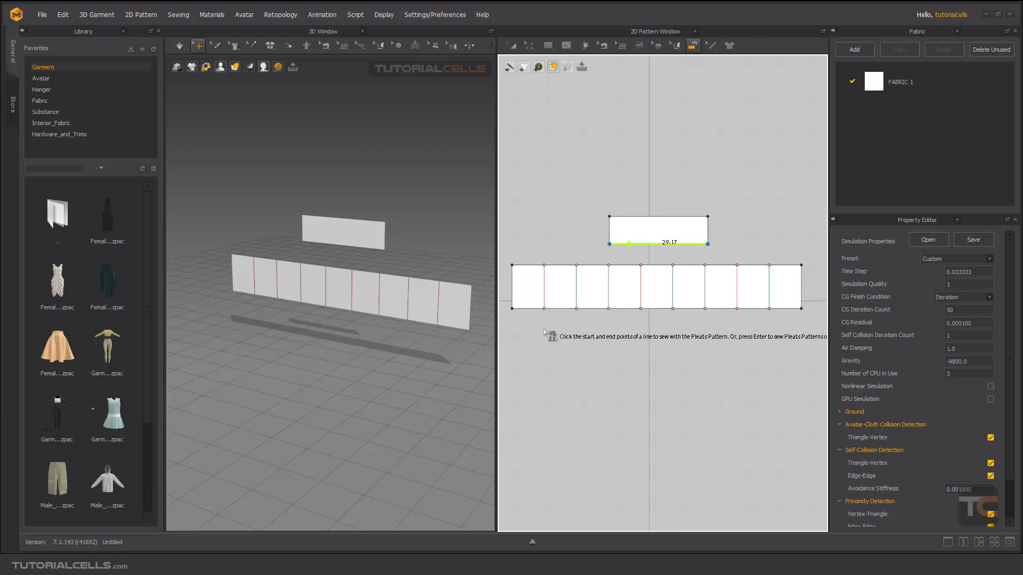
left_click(512, 265)
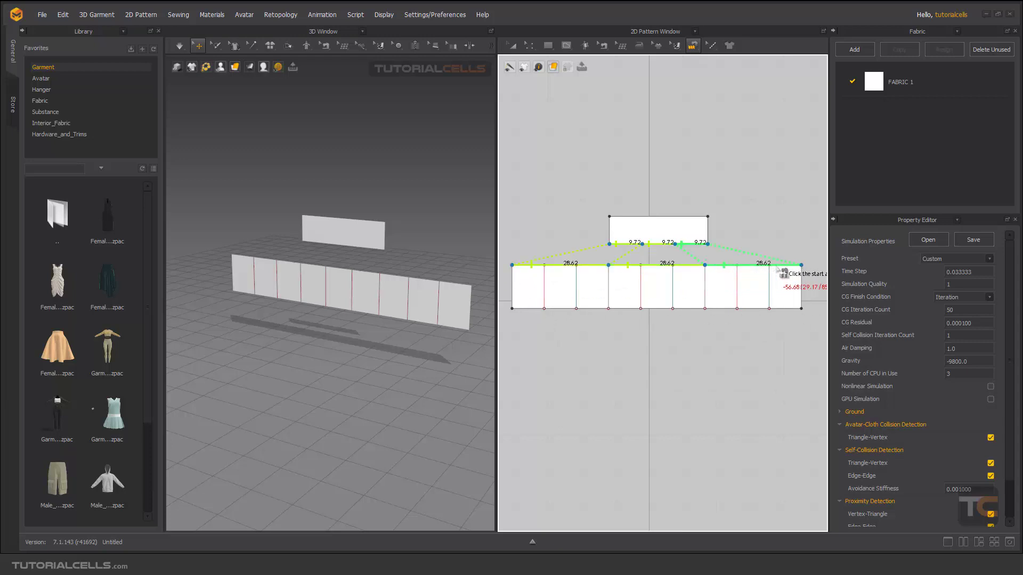
left_click(801, 265)
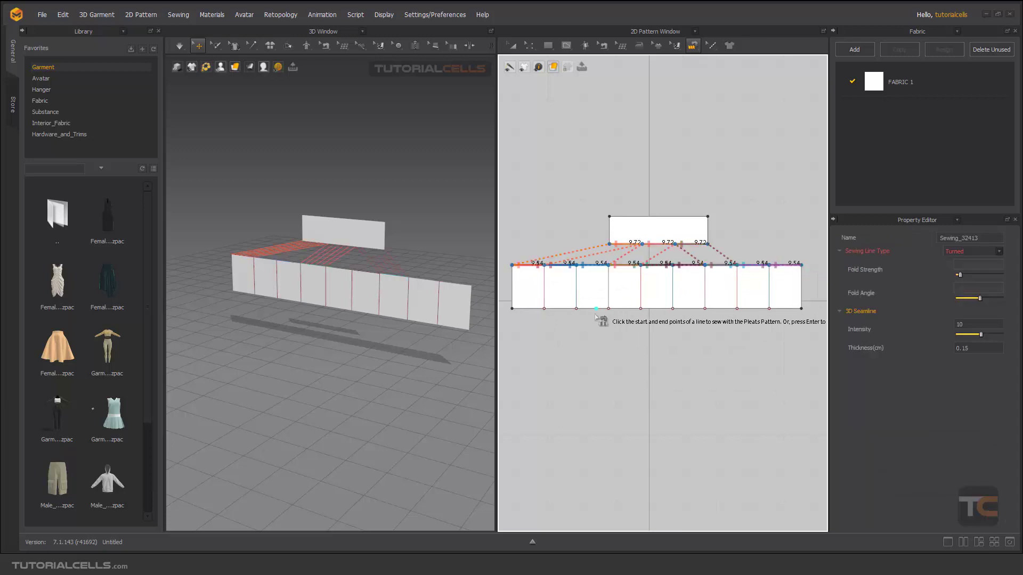
- Freeze the shorter rectangle so it stays in place during simulation
right_click_drag(382, 292, 409, 302)
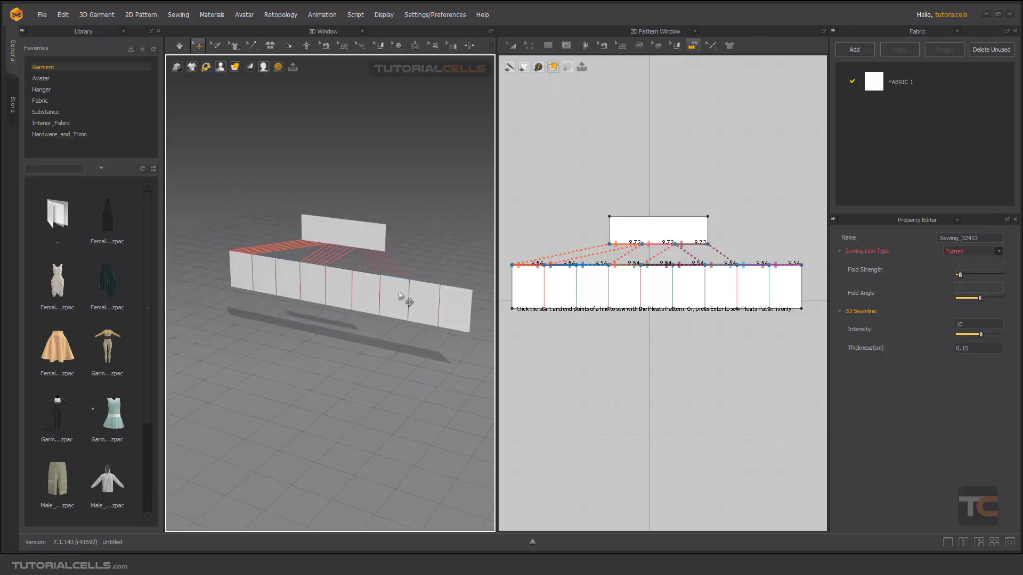
left_click(357, 236)
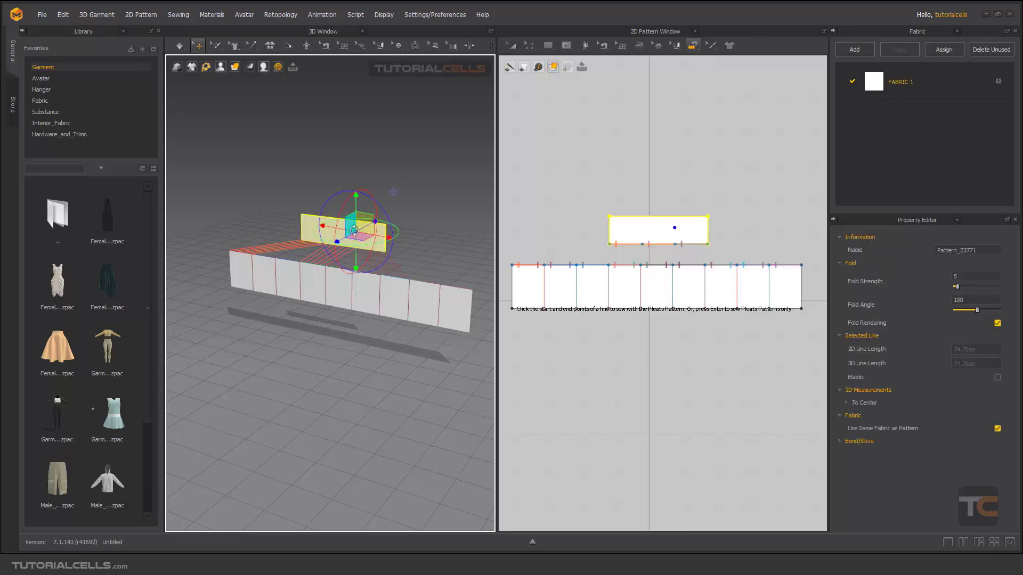
right_click(356, 234)
left_click(392, 76)
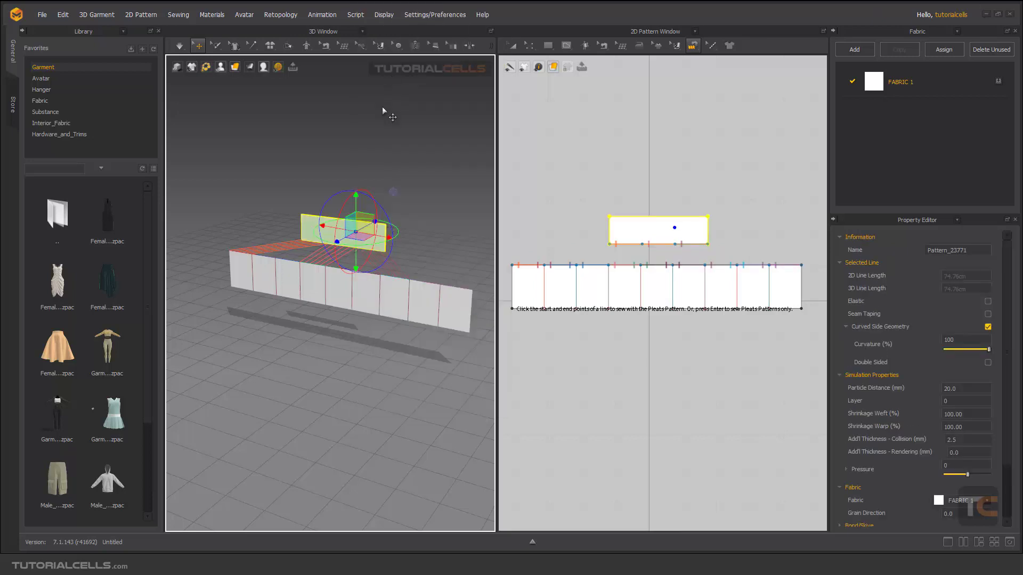
- Simulate the sewn patterns and pull the hanging fabric of the long rectangle to straighten its pleats
key("space")
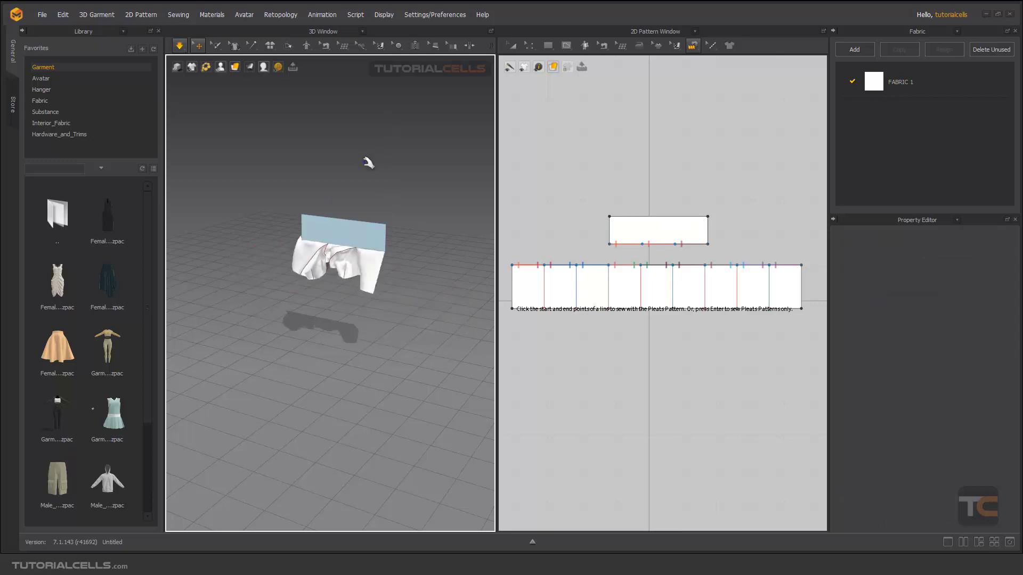
left_click_drag(332, 268, 328, 344)
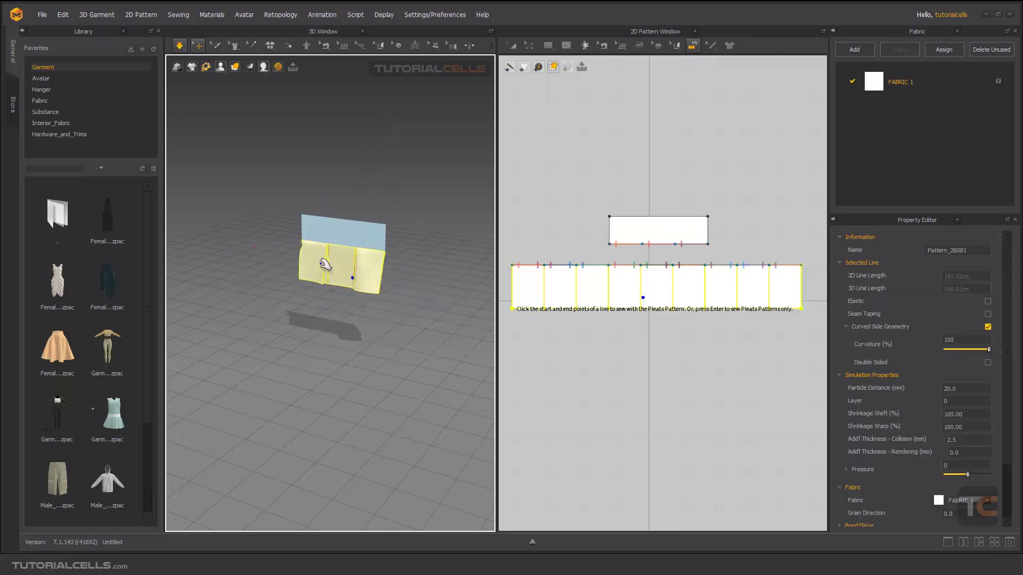
left_click_drag(320, 264, 323, 331)
left_click_drag(361, 281, 347, 339)
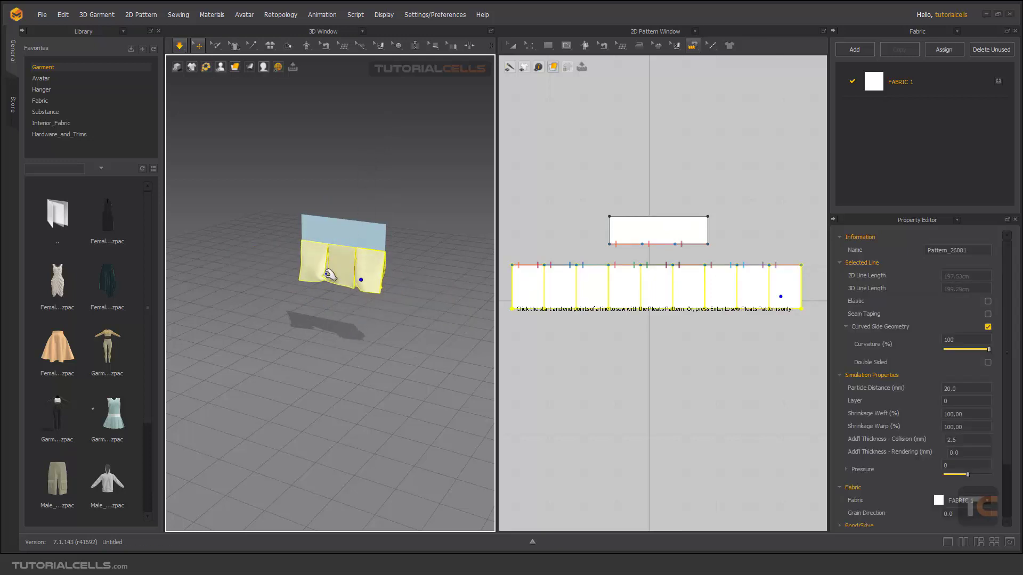
left_click_drag(325, 282, 317, 329)
scroll(349, 272, "up", 2)
right_click_drag(367, 265, 262, 235)
left_click_drag(302, 250, 321, 259)
right_click_drag(323, 260, 444, 240)
left_click_drag(297, 235, 288, 321)
left_click_drag(242, 267, 229, 338)
right_click_drag(229, 339, 273, 331)
right_click_drag(241, 265, 269, 265)
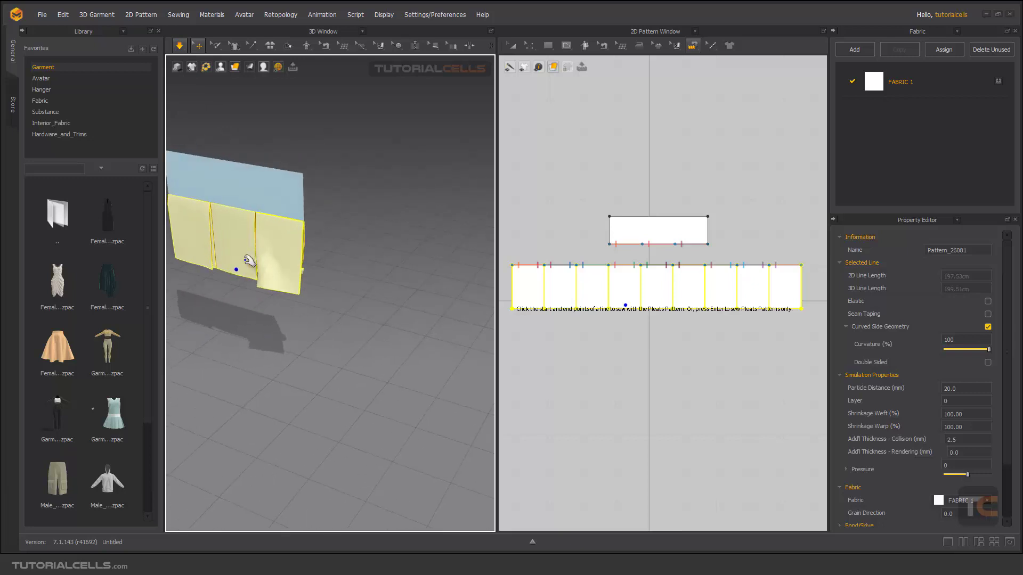
left_click_drag(209, 252, 206, 279)
right_click_drag(244, 272, 276, 280)
middle_click_drag(276, 279, 324, 279)
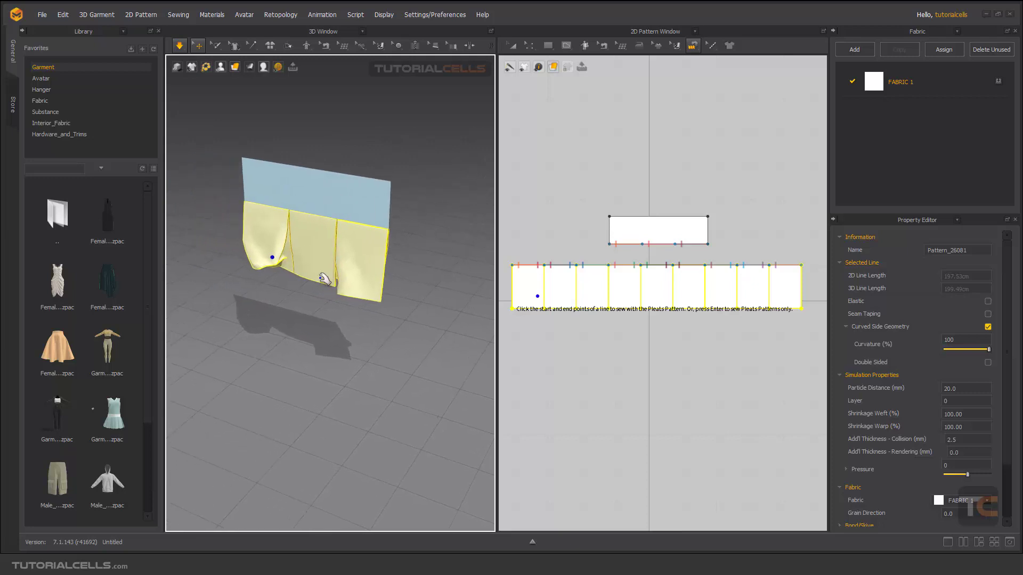
- Switch to Fitting (Accurate Fabric) simulation and pull the outer pleats' lower edges into shape
left_click(183, 49)
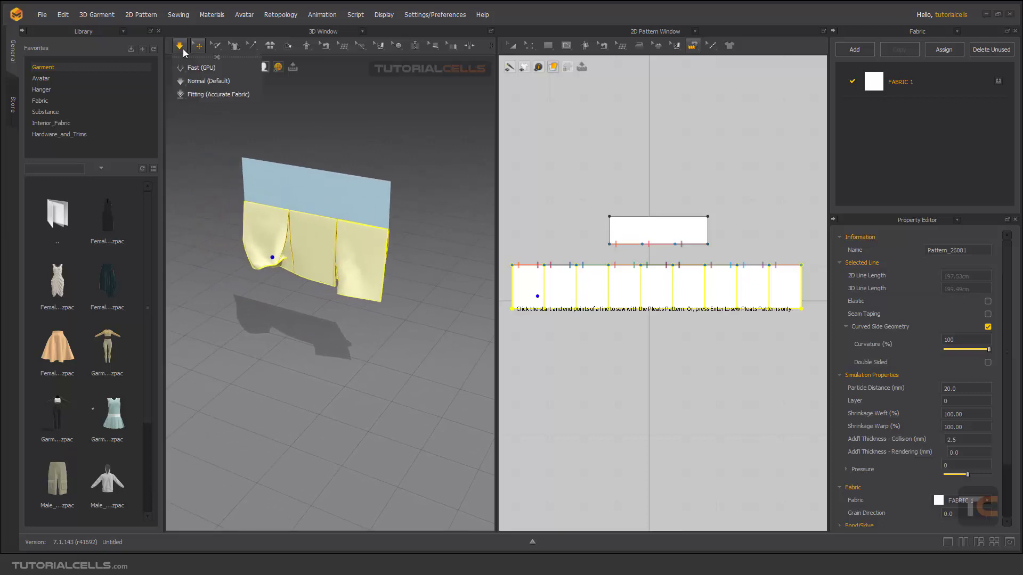
left_click(200, 95)
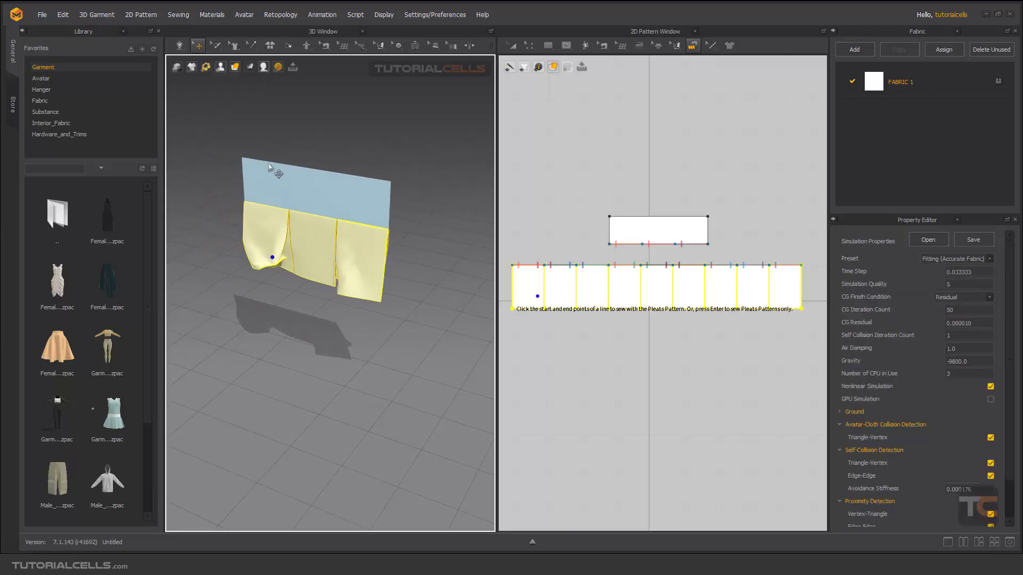
key("space")
left_click_drag(265, 255, 224, 325)
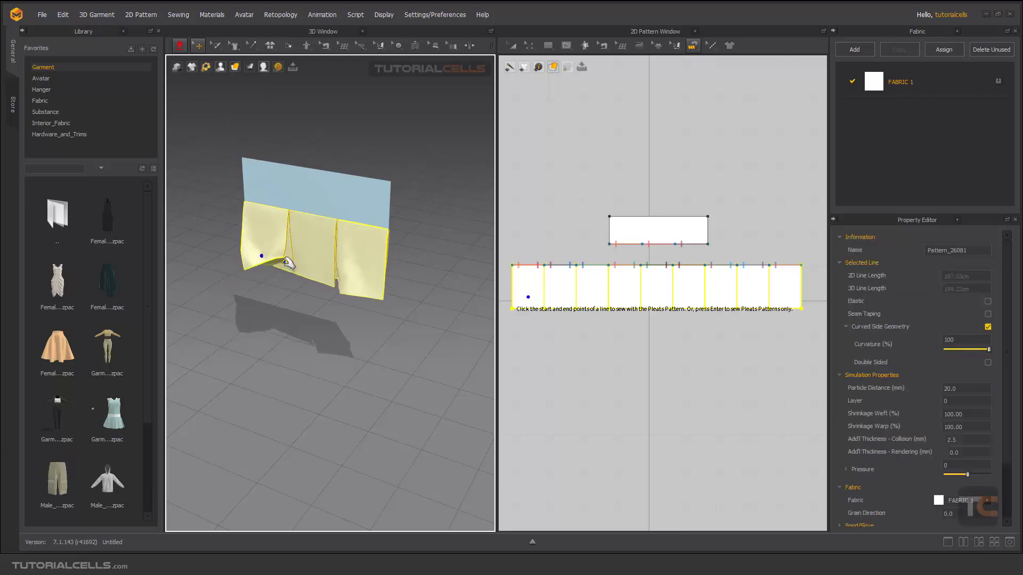
left_click_drag(287, 261, 269, 297)
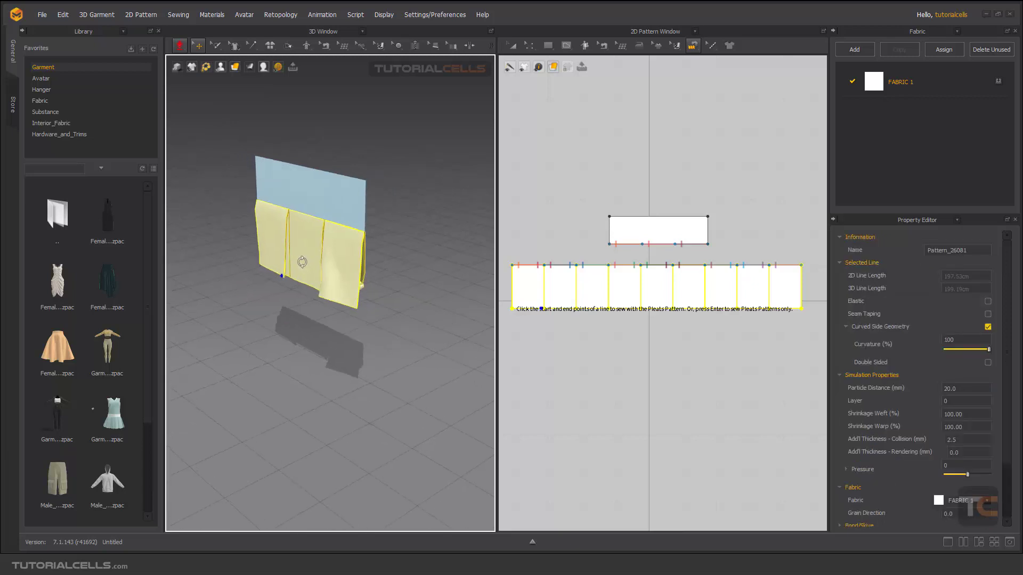
right_click_drag(326, 281, 365, 244)
left_click_drag(340, 295, 337, 319)
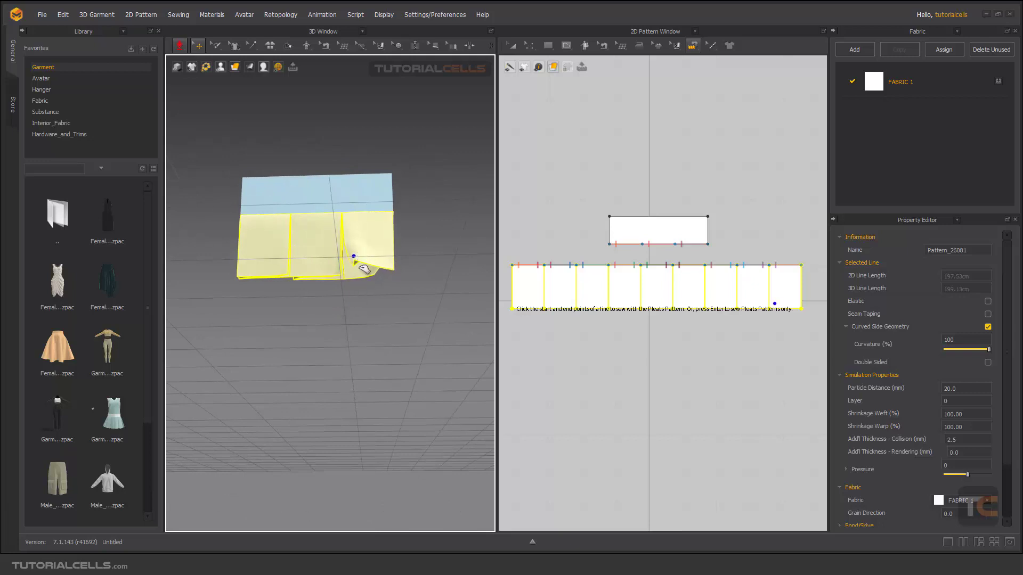
mouse_move(359, 287)
right_mouse_down()
mouse_move(366, 251)
mouse_move(238, 309)
mouse_move(270, 329)
mouse_move(351, 292)
mouse_move(347, 283)
mouse_move(373, 280)
right_mouse_up()
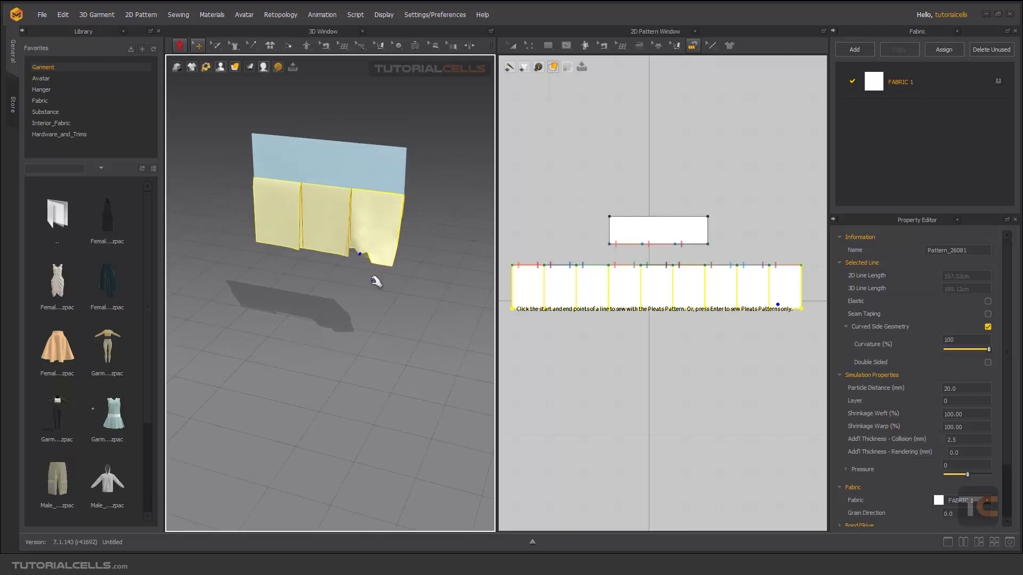
- Undo the simulations and pleat adjustments back to the flat, unsimulated patterns
key("ctrl+z")
key("ctrl+z")
key("ctrl+z")
key("ctrl+z")
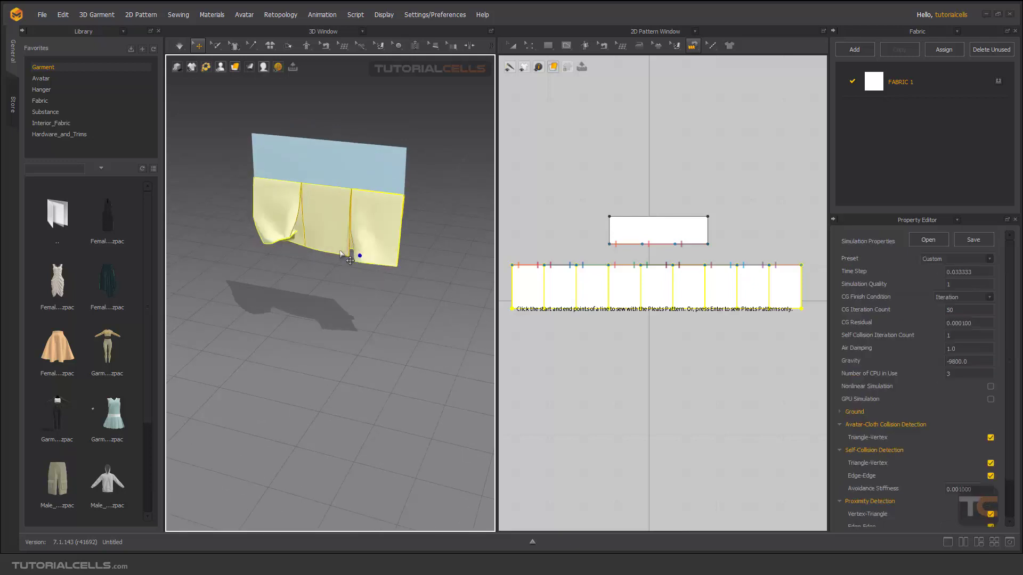
scroll(340, 255, "down", 3)
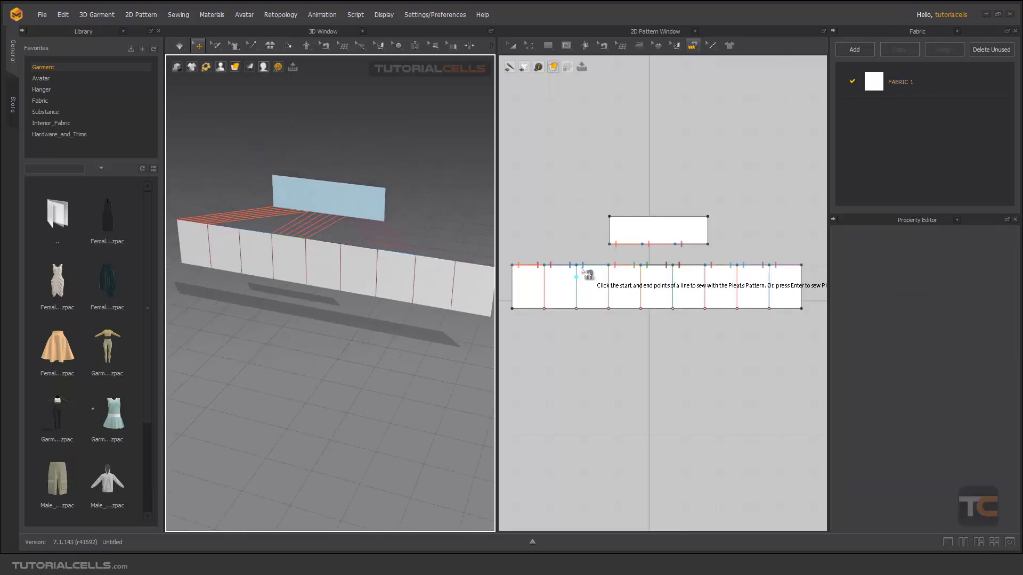
- Select the long pleated rectangle and set its particle distance to 10 mm
left_click(511, 46)
left_click(627, 280)
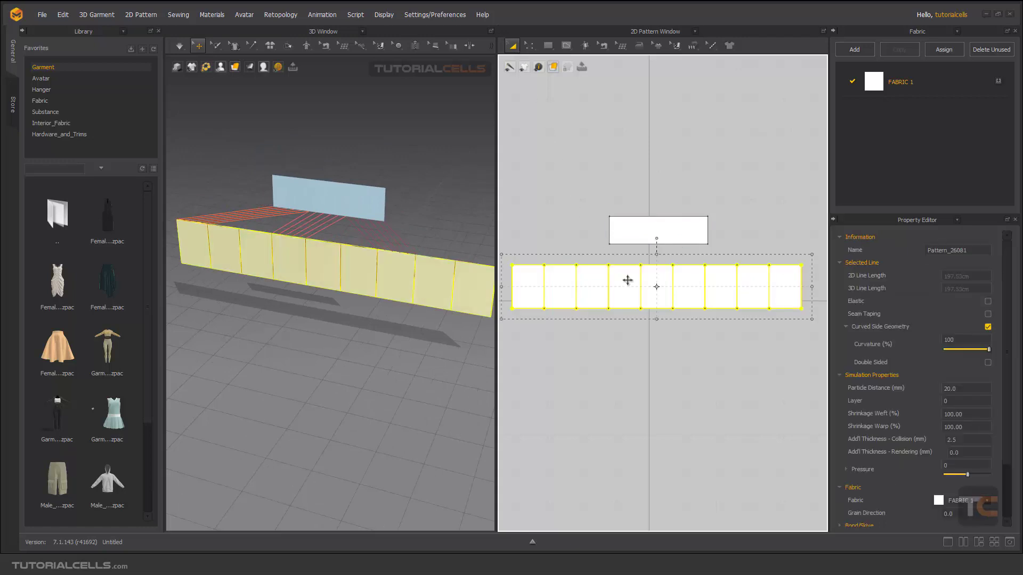
left_click_drag(946, 389, 962, 390)
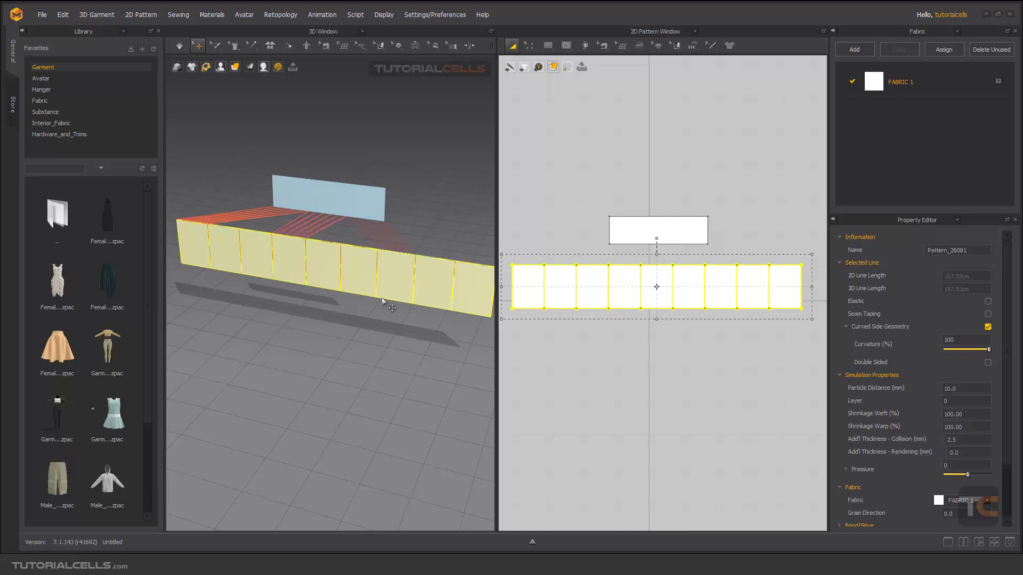
- Simulate the pleated rectangle in Fitting (Accurate Fabric) mode, pull its fabric to arrange the pleats, and stop the simulation
scroll(372, 269, "down", 2)
left_click(177, 44)
left_click(196, 92)
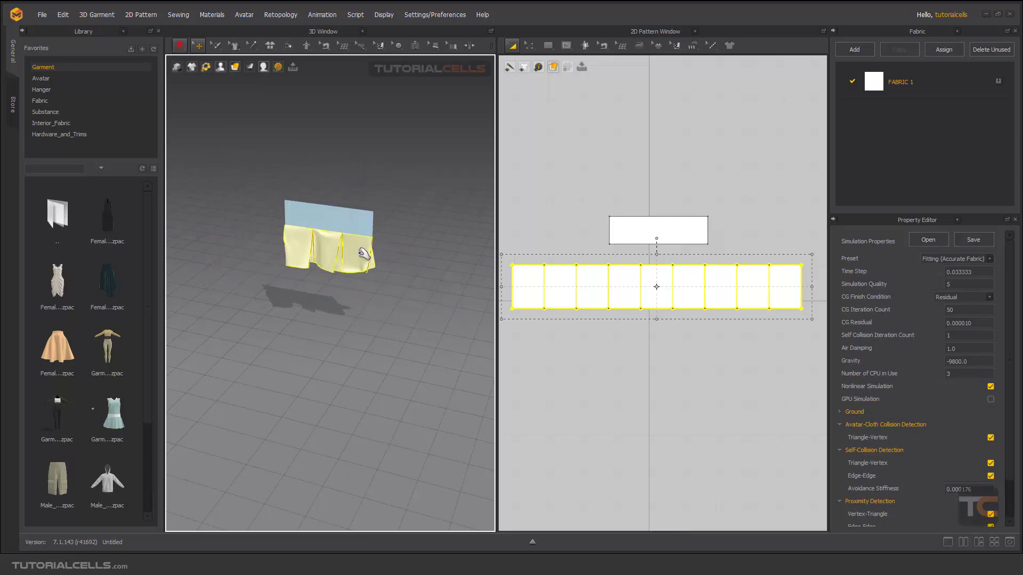
left_click_drag(366, 263, 336, 298)
right_click_drag(363, 258, 341, 224)
key("space")
- Switch the simulation mode to Normal (Default)
scroll(361, 240, "up", 4)
scroll(657, 252, "down", 1)
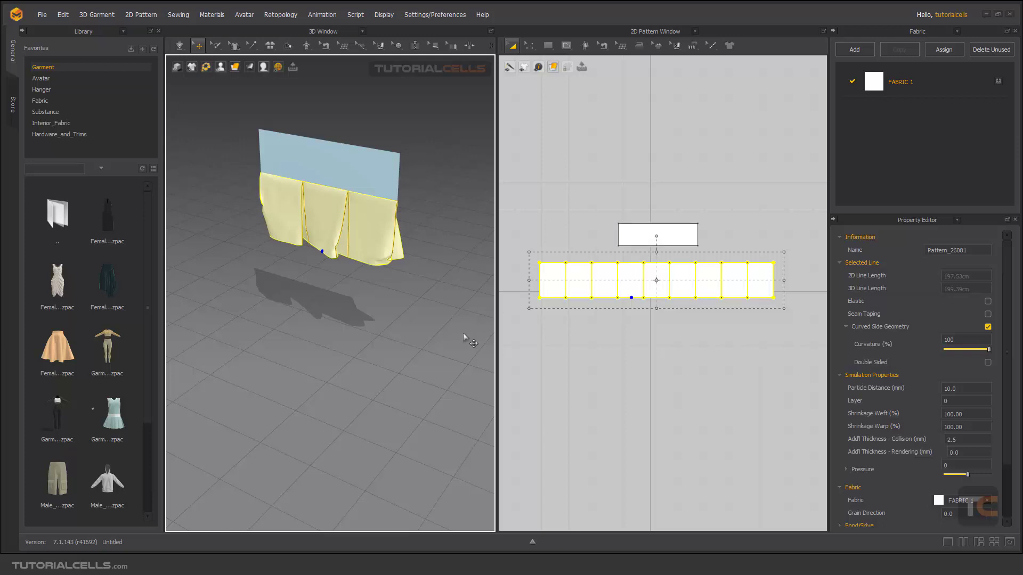
left_click(179, 46)
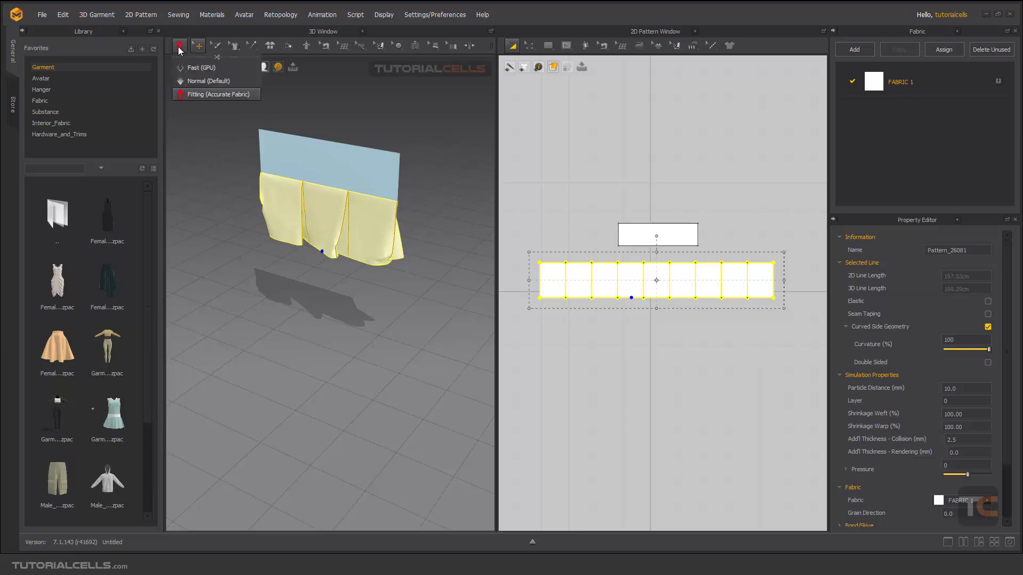
left_click(193, 80)
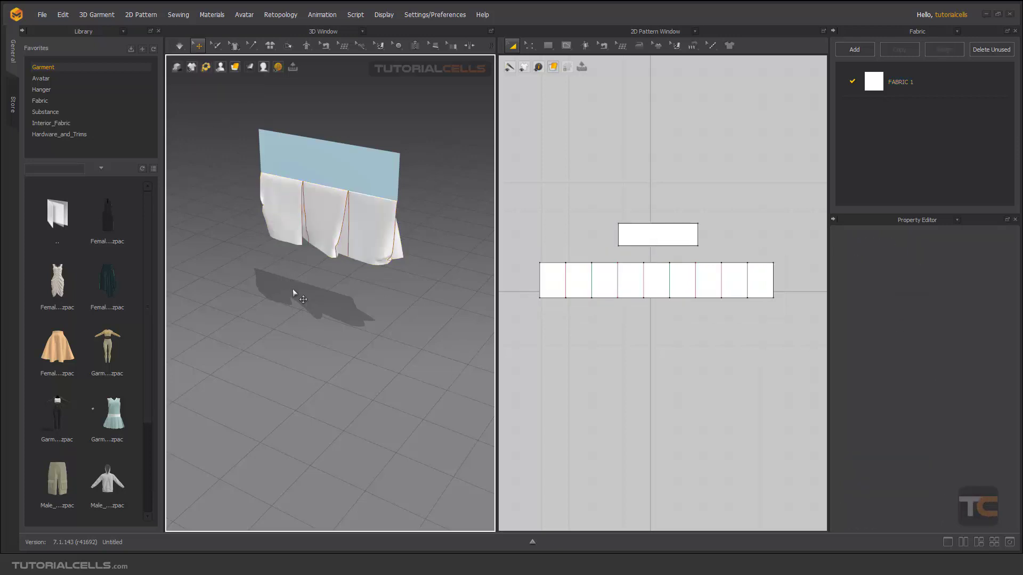